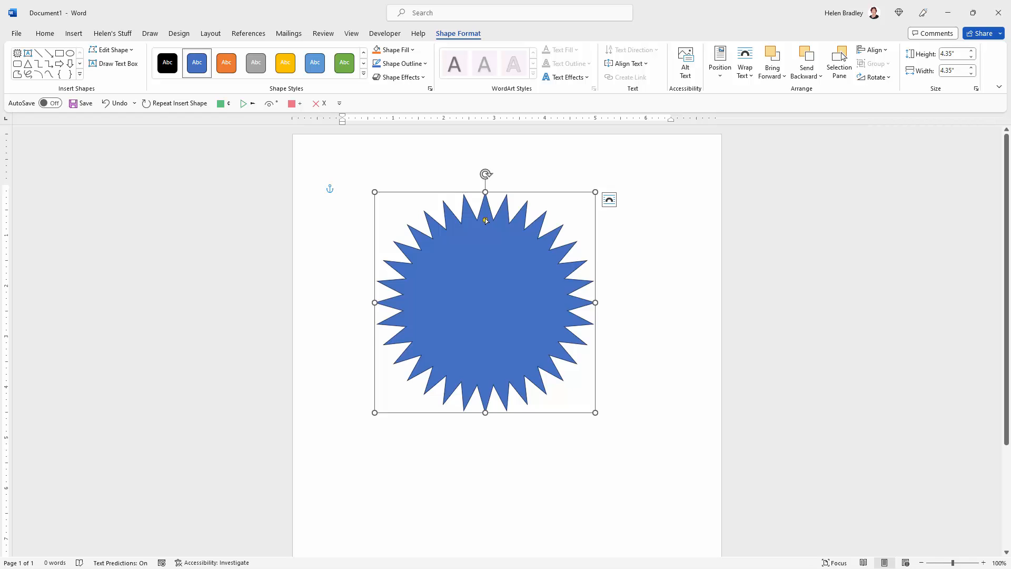
Step: Make the points of the blue star shallower and set its outline weight to 1½ pt
left_click_drag(485, 220, 487, 203)
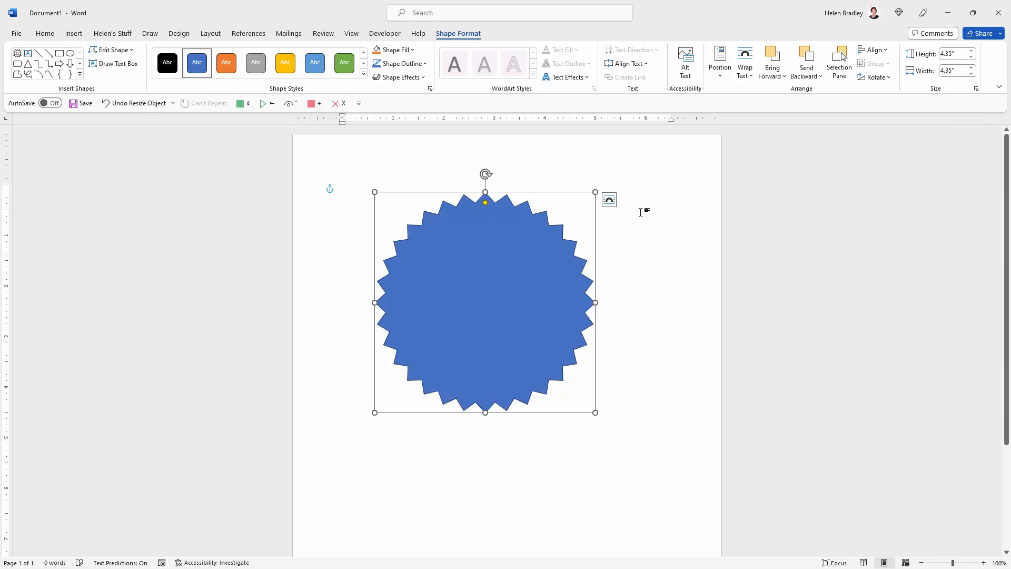
left_click(639, 214)
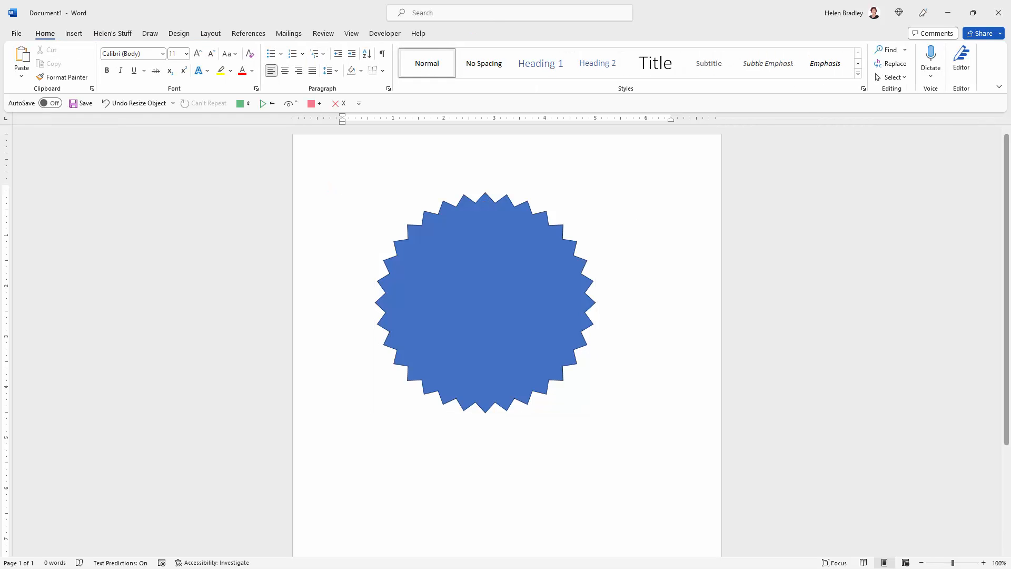
left_click(449, 209)
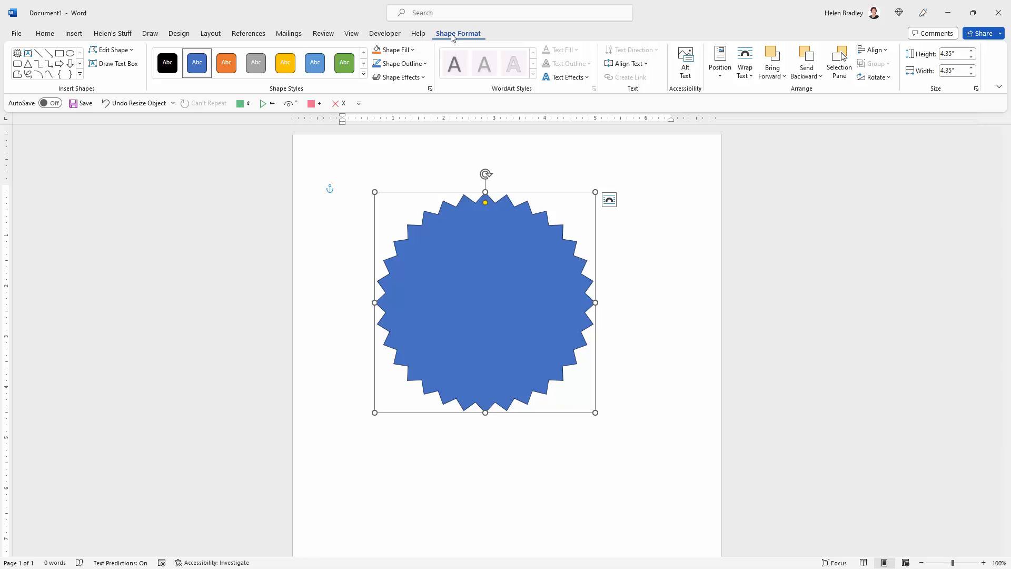
left_click(421, 63)
mouse_move(453, 211)
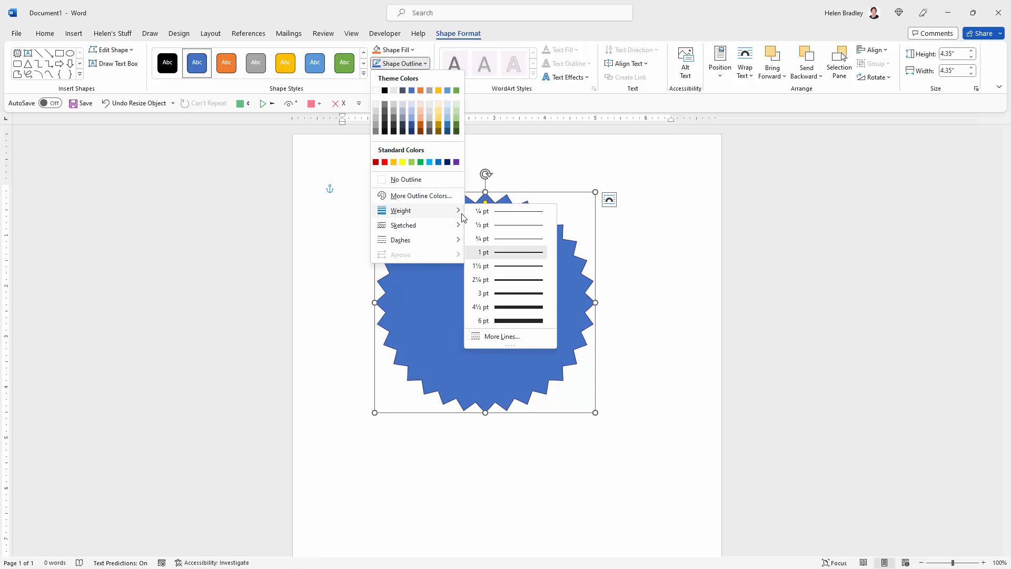
left_click(504, 267)
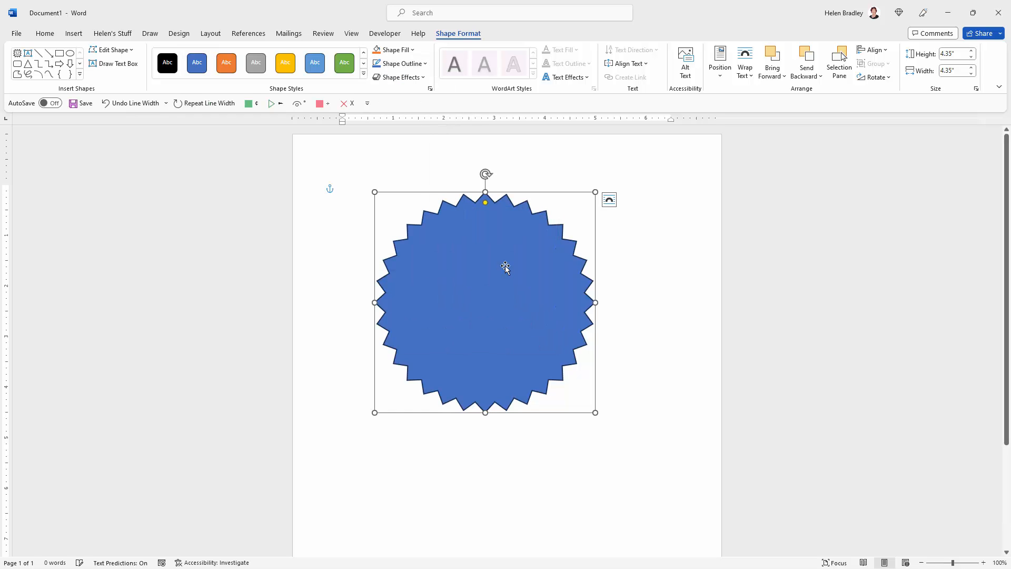
left_click(630, 296)
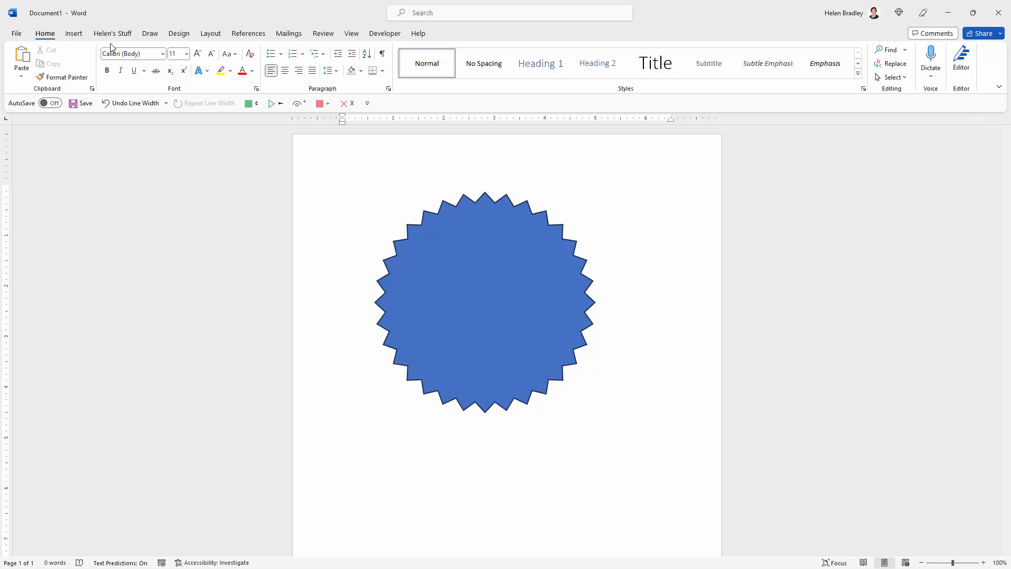
Step: Draw a Ribbon: Tilted Down banner about 6" wide and 1.69" high across the star and apply the gold filled shape style
left_click(74, 34)
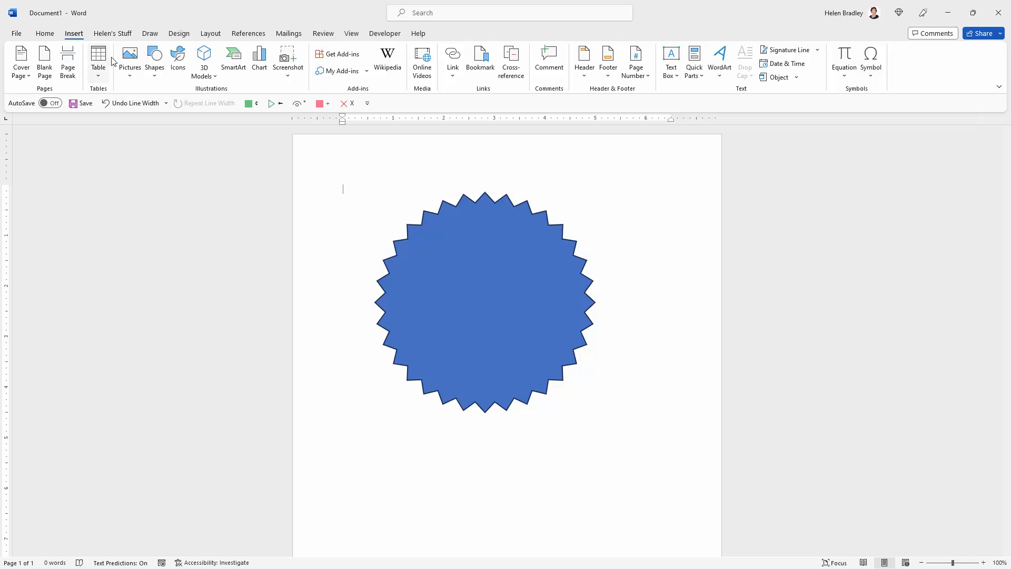
left_click(154, 71)
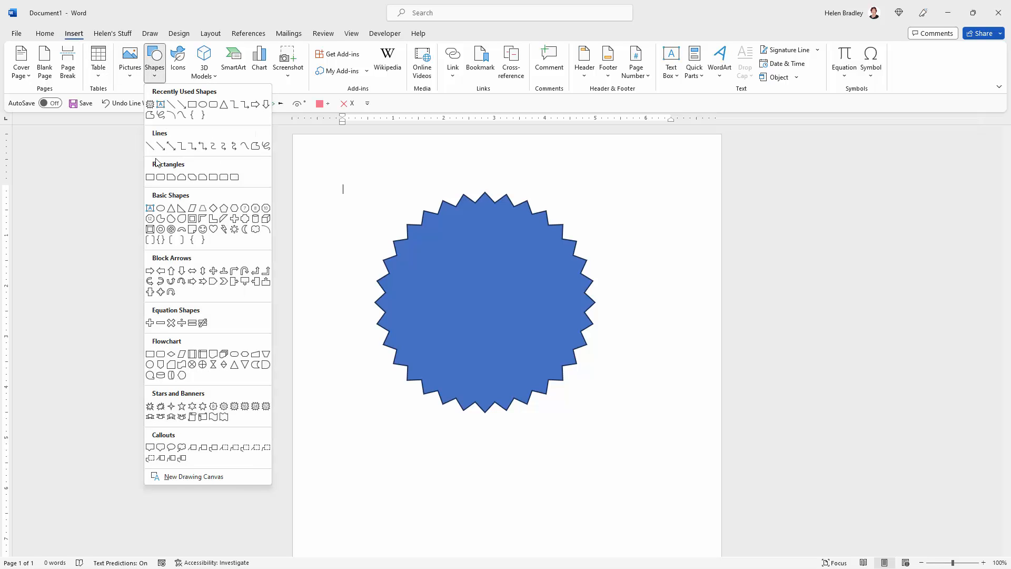
left_click(161, 417)
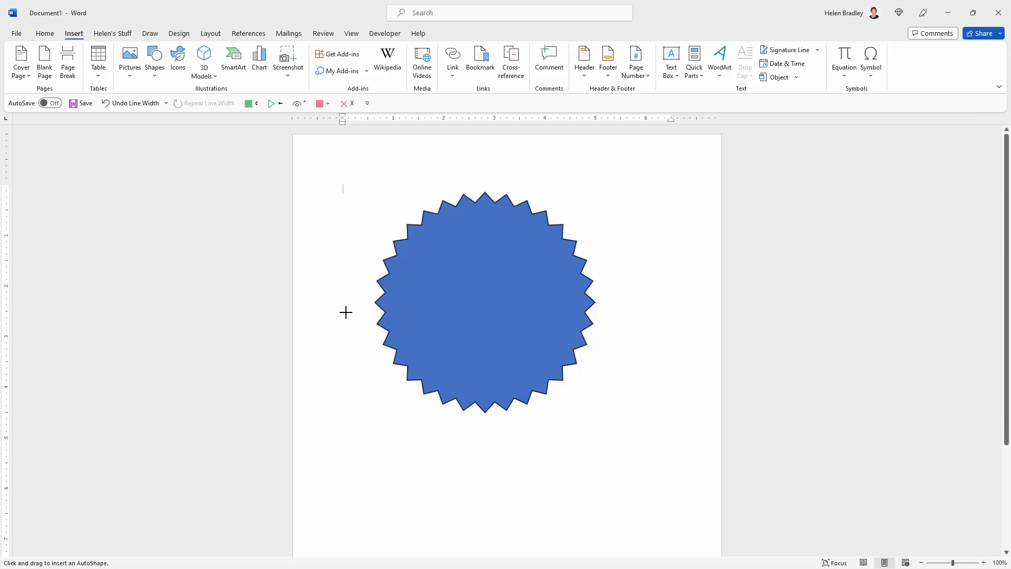
left_click_drag(341, 260, 644, 344)
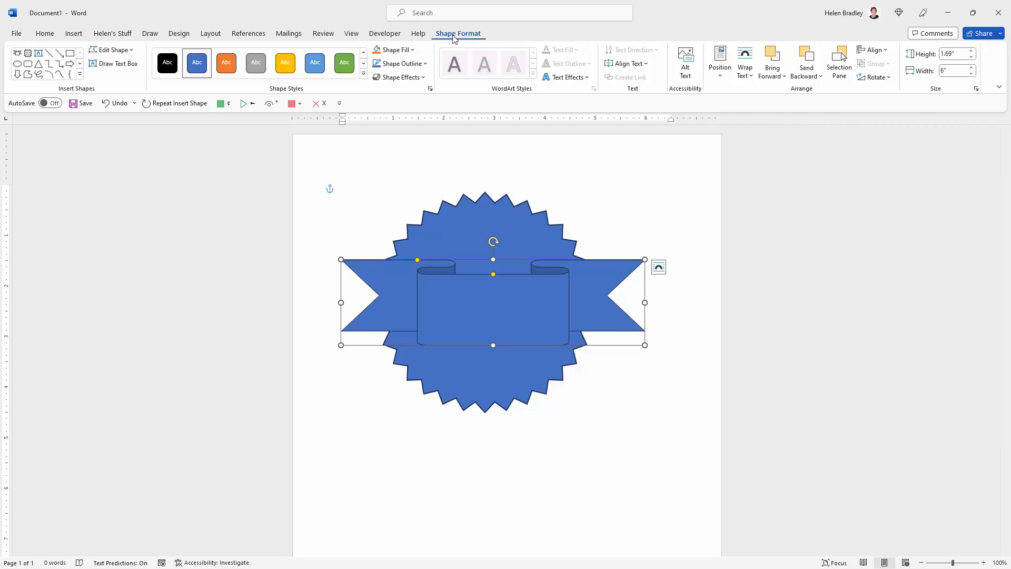
left_click(285, 62)
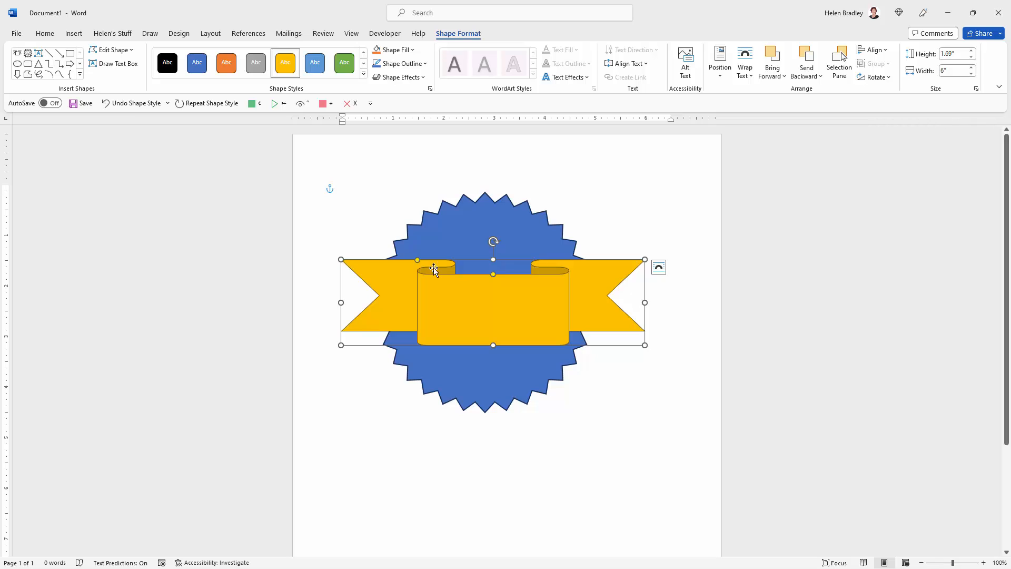
Step: Deepen the ribbon's folds and widen its centre panel to about the width of the star
mouse_move(494, 275)
left_mouse_down()
mouse_move(495, 298)
mouse_move(494, 259)
mouse_move(496, 306)
mouse_move(497, 266)
mouse_move(497, 303)
mouse_move(495, 288)
left_mouse_up()
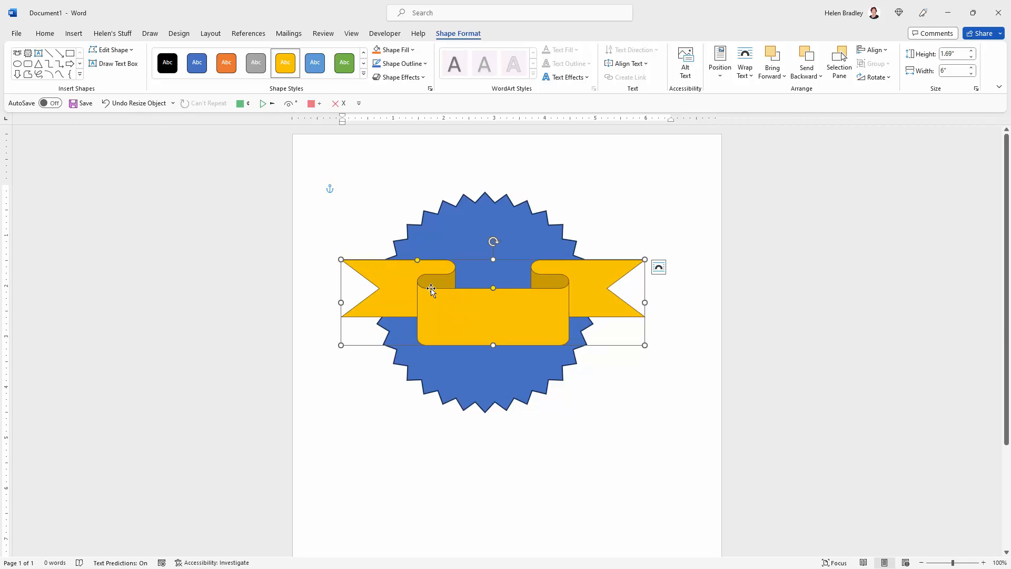
left_click_drag(419, 260, 382, 268)
left_click(332, 358)
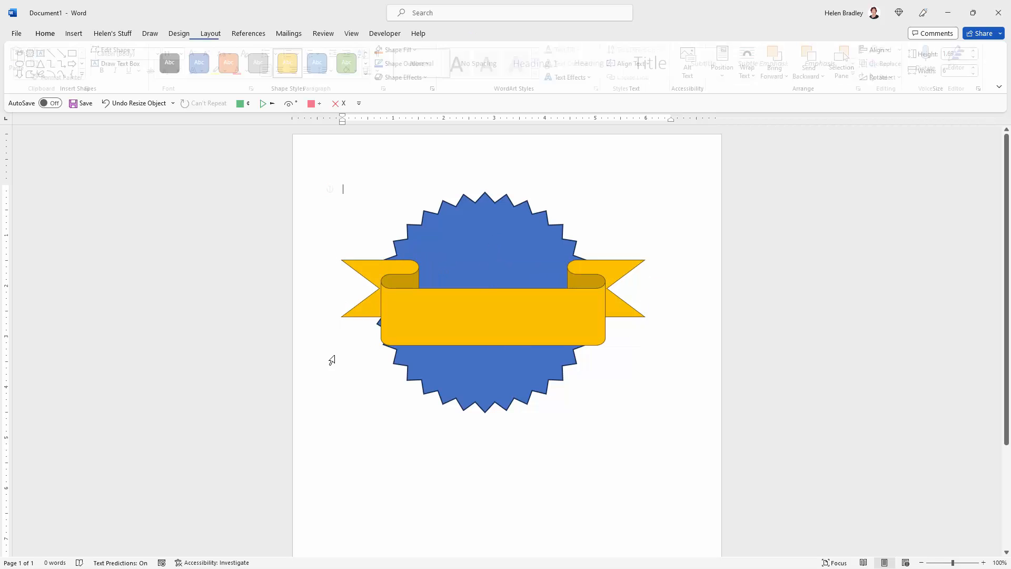
Step: Reduce the ribbon's height and move it roughly over the middle of the star
left_click(375, 332)
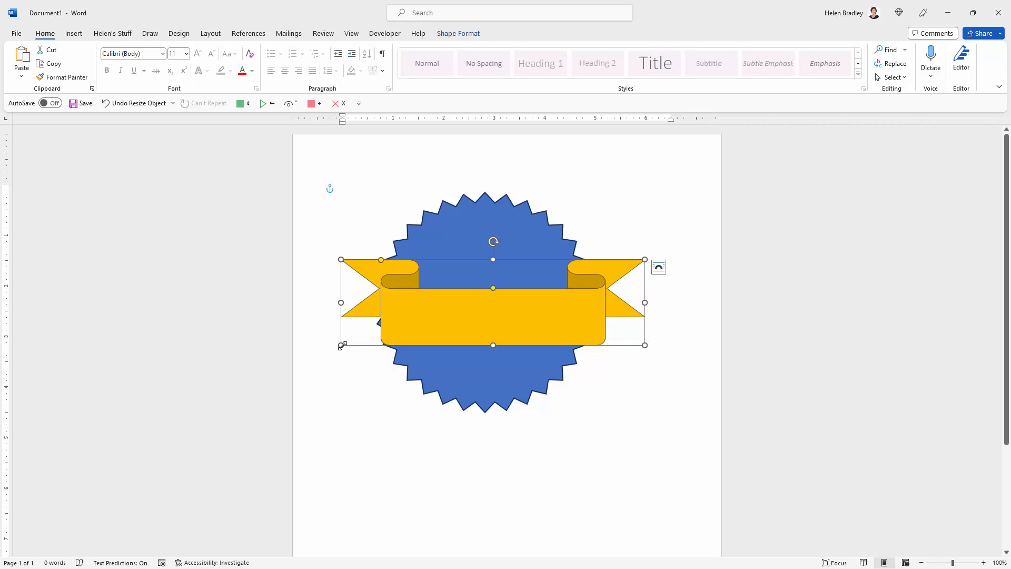
left_click_drag(341, 343, 343, 316)
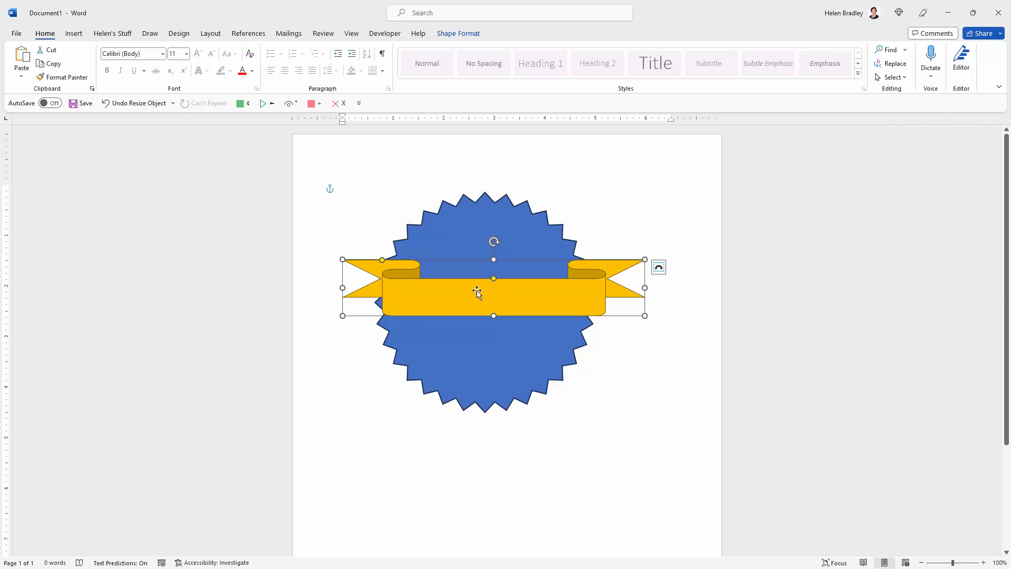
left_click_drag(345, 286, 396, 300)
Step: Select the star and show the Selection pane listing the document's shapes
left_click(482, 245)
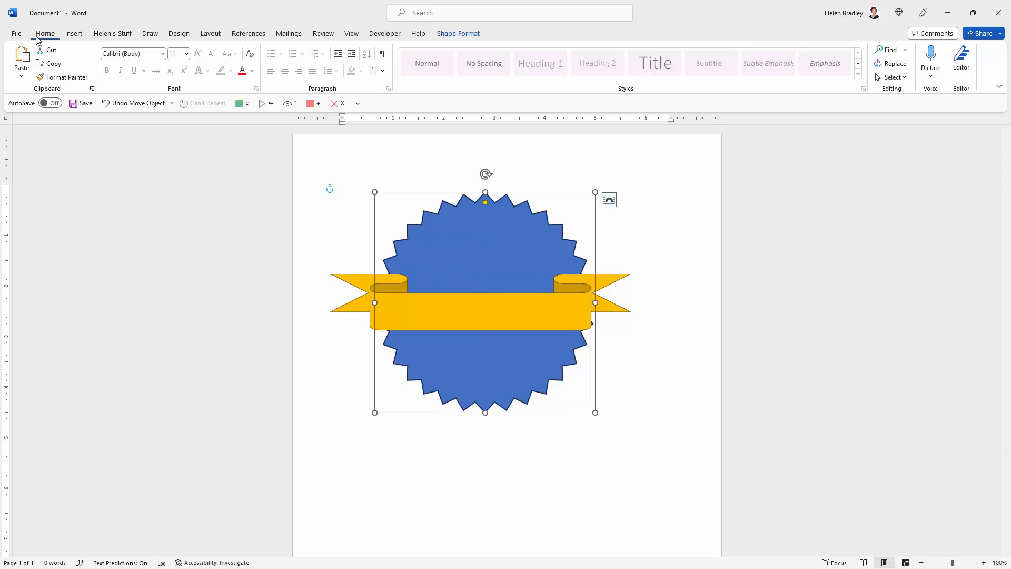
left_click(893, 77)
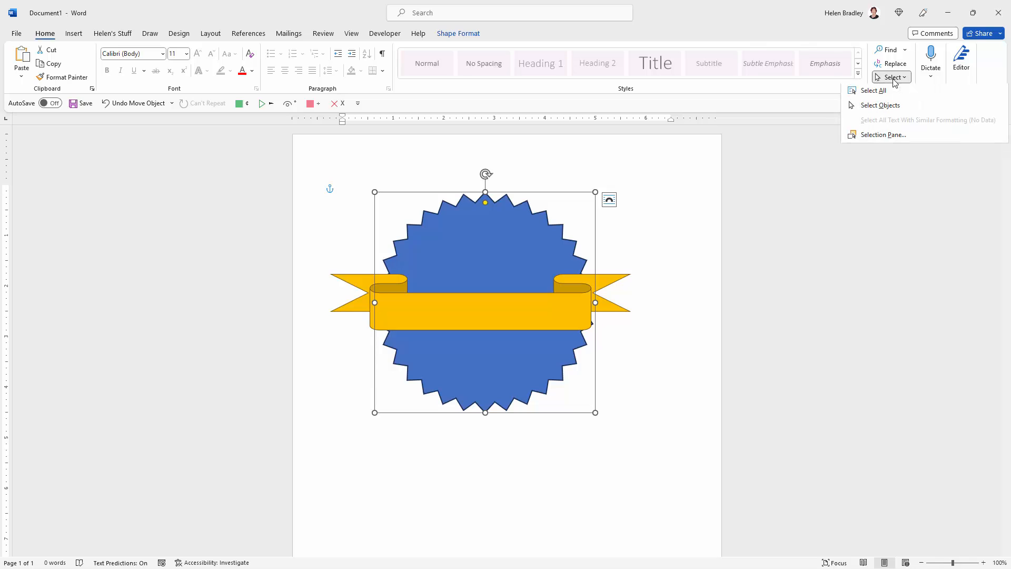
left_click(874, 137)
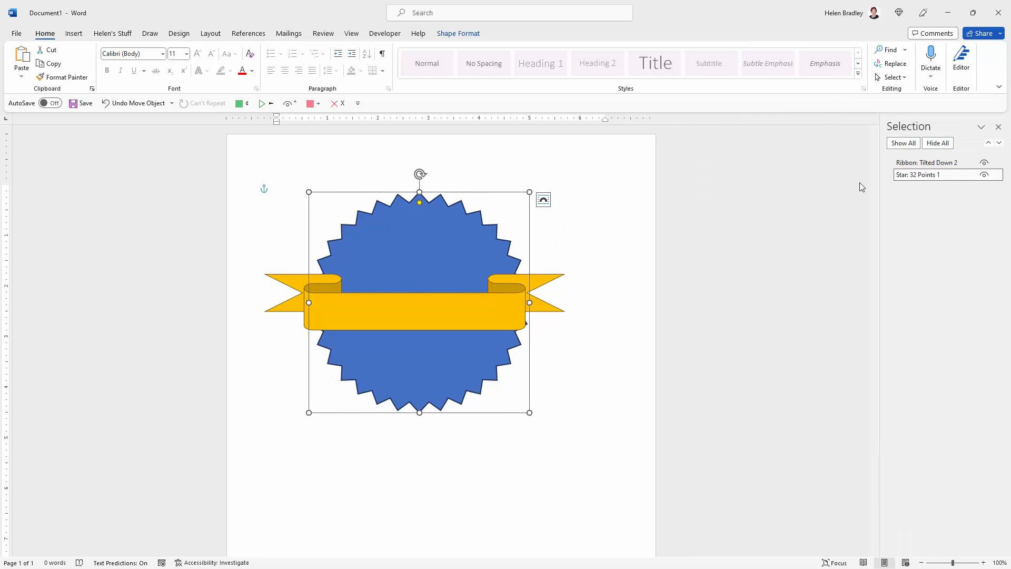
Step: Align the ribbon and the star with each other using Align Center and Align Middle
left_click(912, 164)
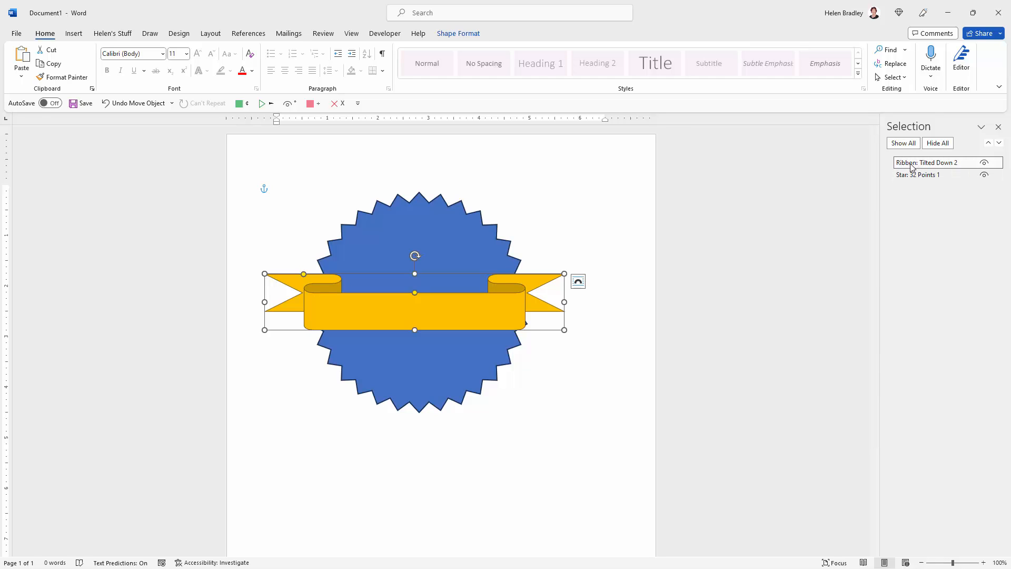
left_click(901, 176, "ctrl")
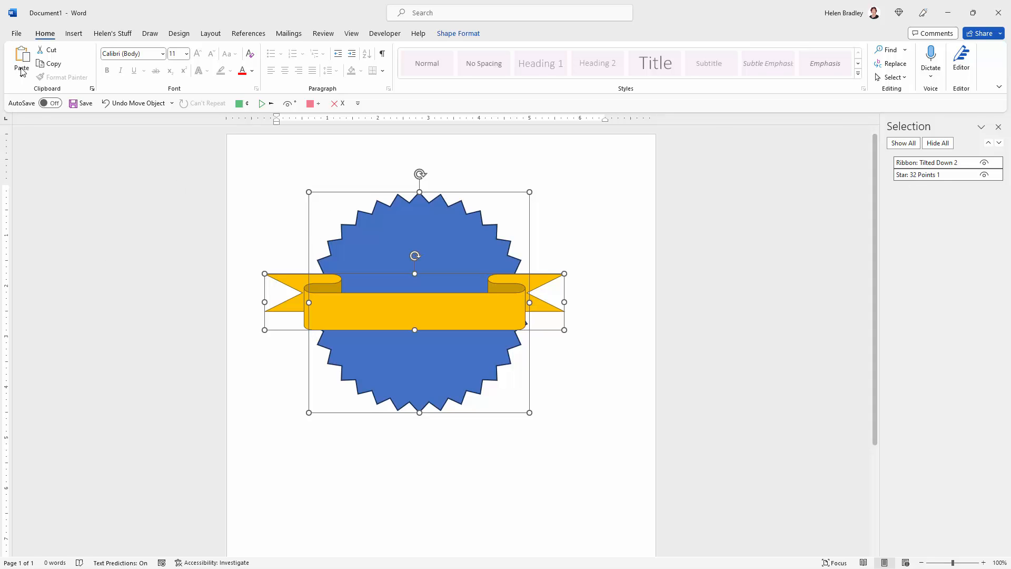
left_click(449, 34)
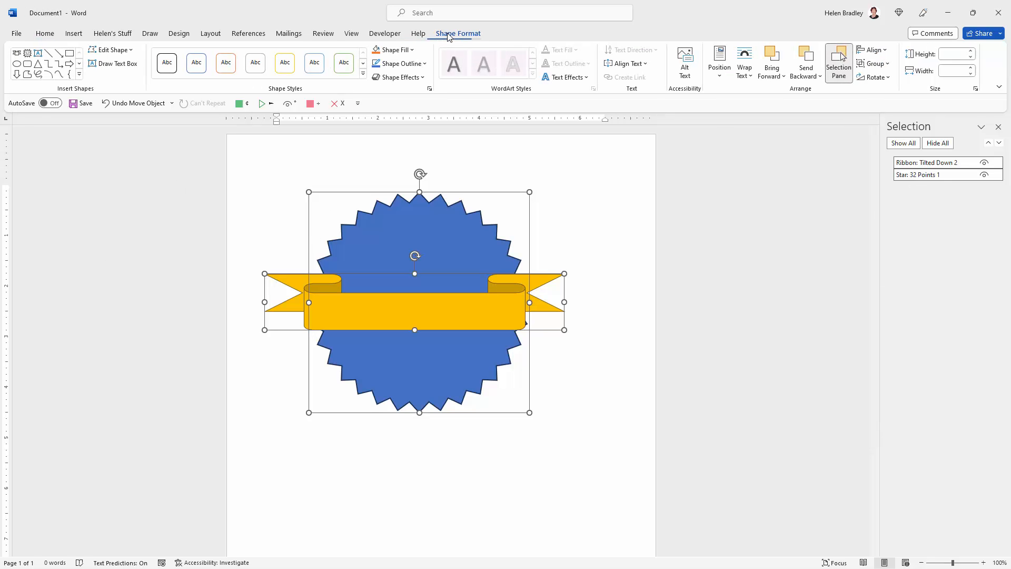
left_click(874, 50)
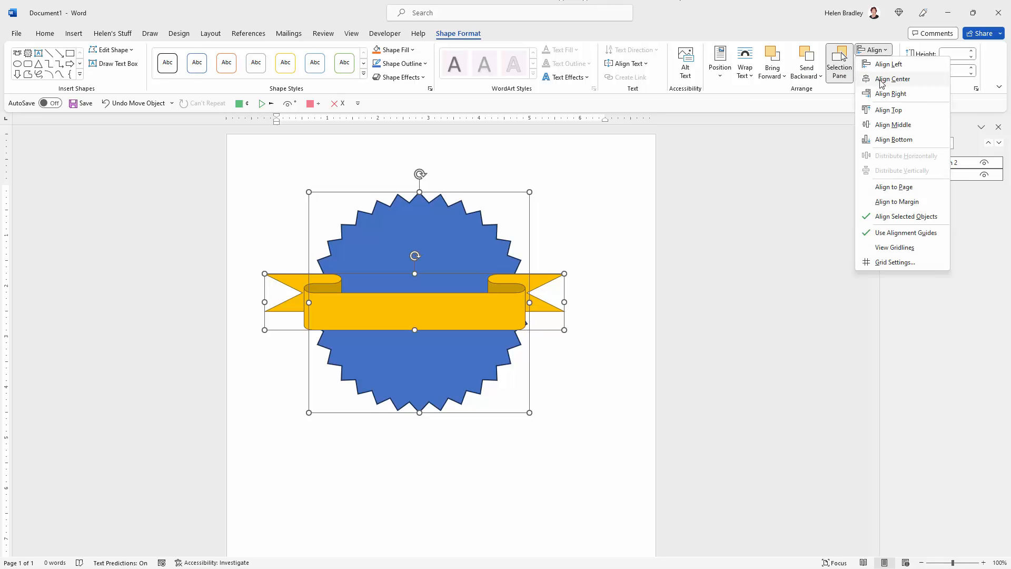
left_click(880, 83)
left_click(880, 53)
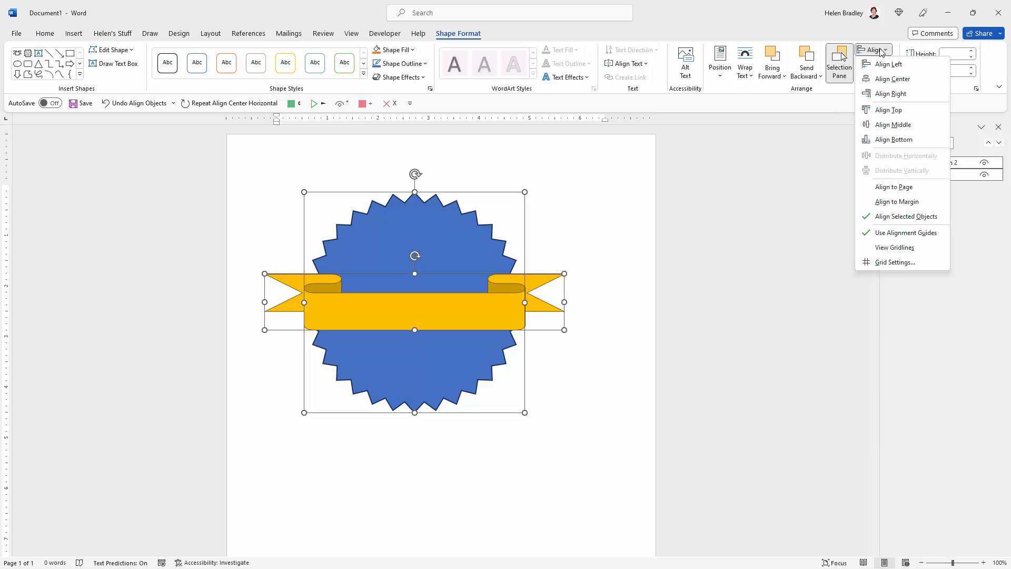
left_click(880, 128)
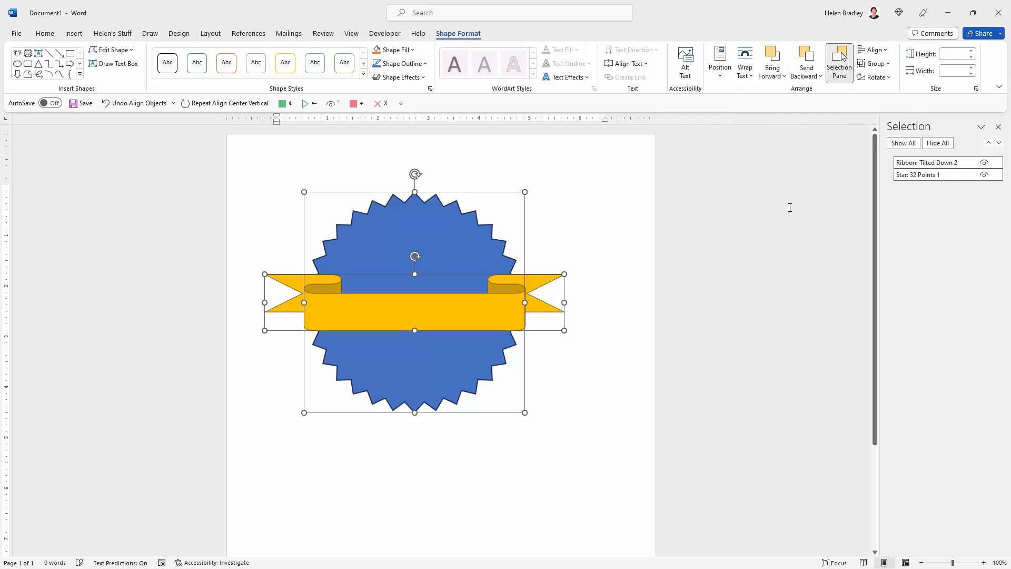
left_click(601, 342)
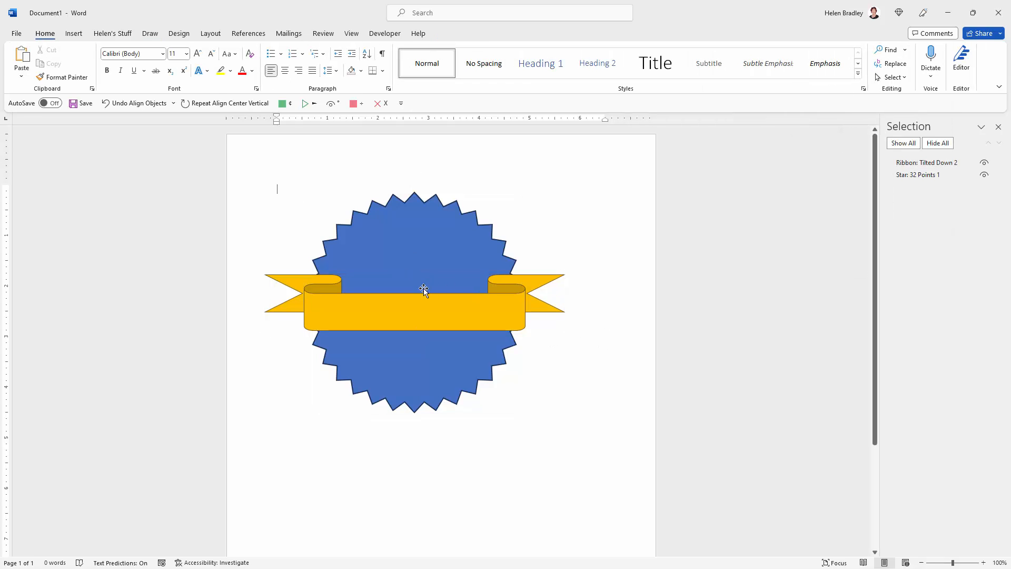
Step: Reduce the ribbon's height slightly from its lower edge to about 0.99"
left_click(350, 303)
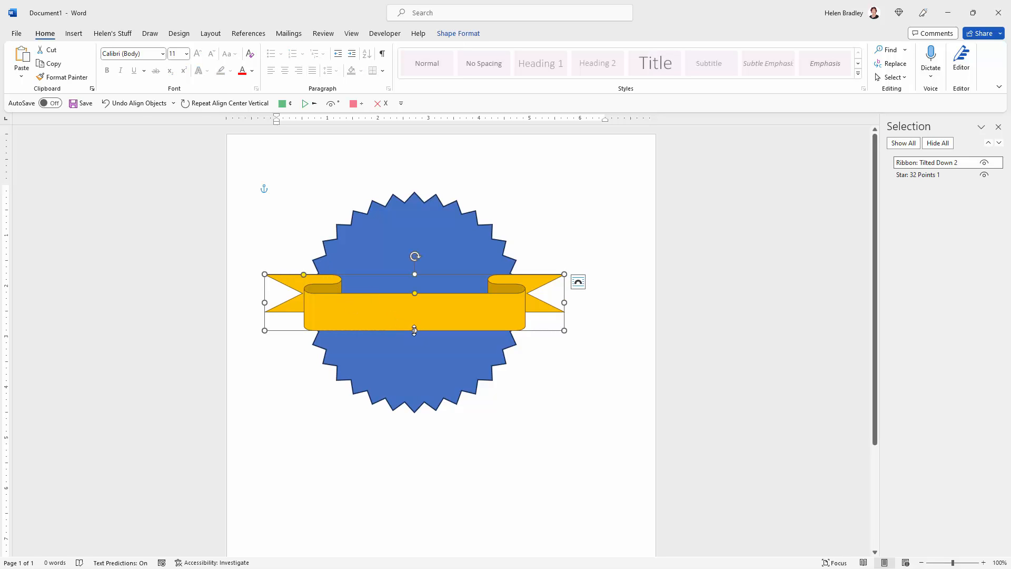
left_click_drag(415, 330, 413, 325)
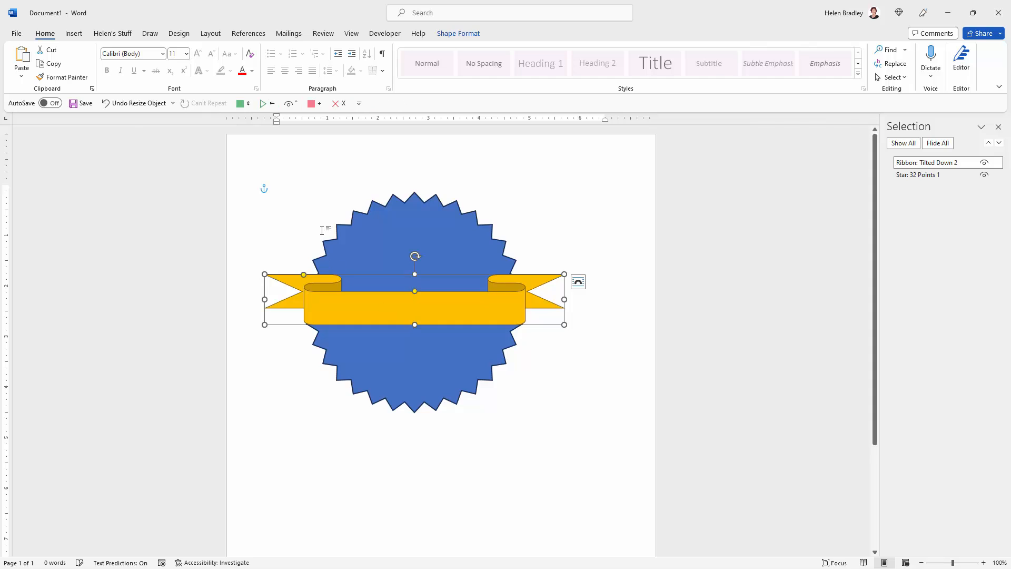
left_click(321, 225)
Step: Group the star and the ribbon into a single object
left_click(346, 237)
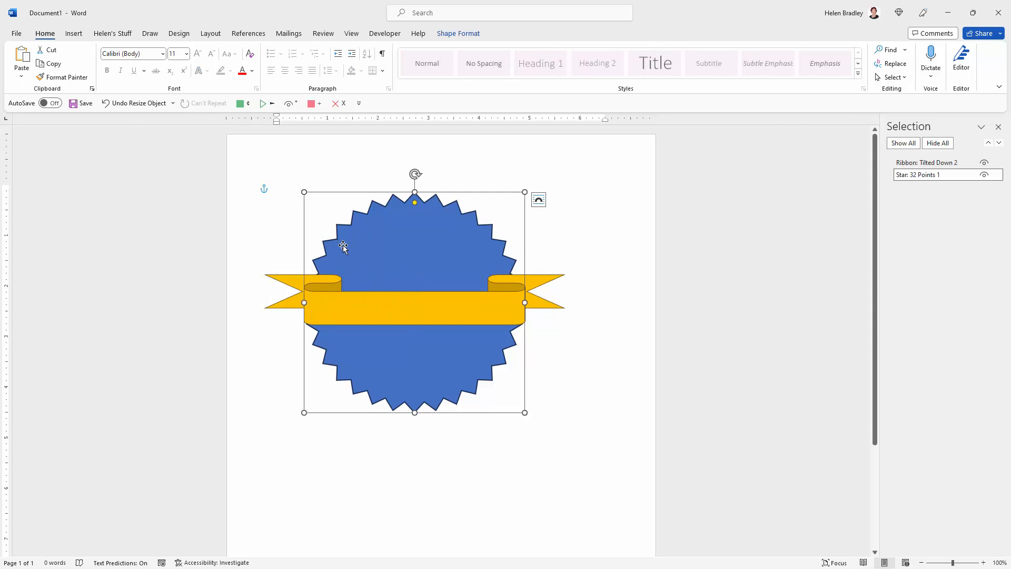
left_click(297, 283, "shift")
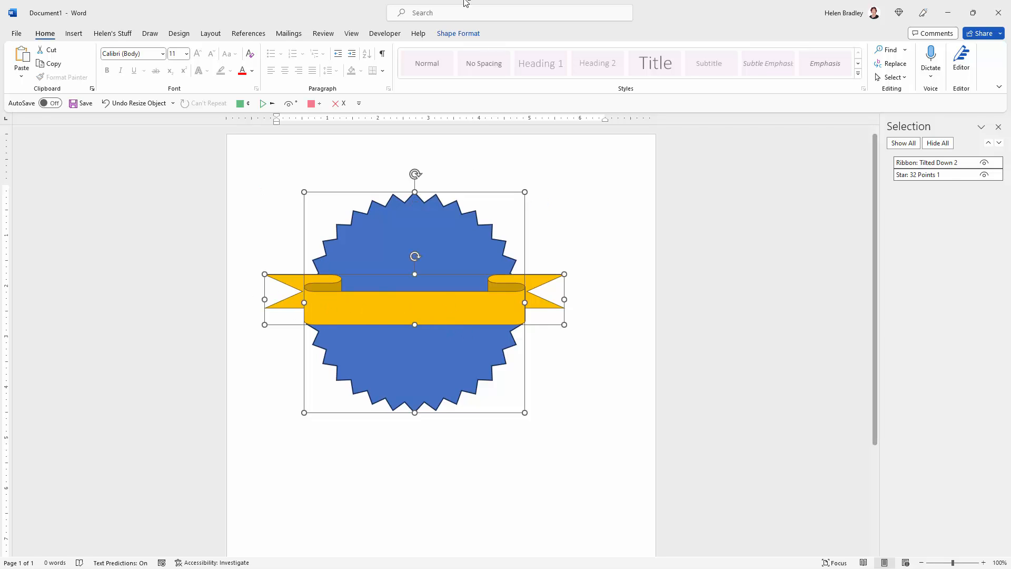
left_click(468, 35)
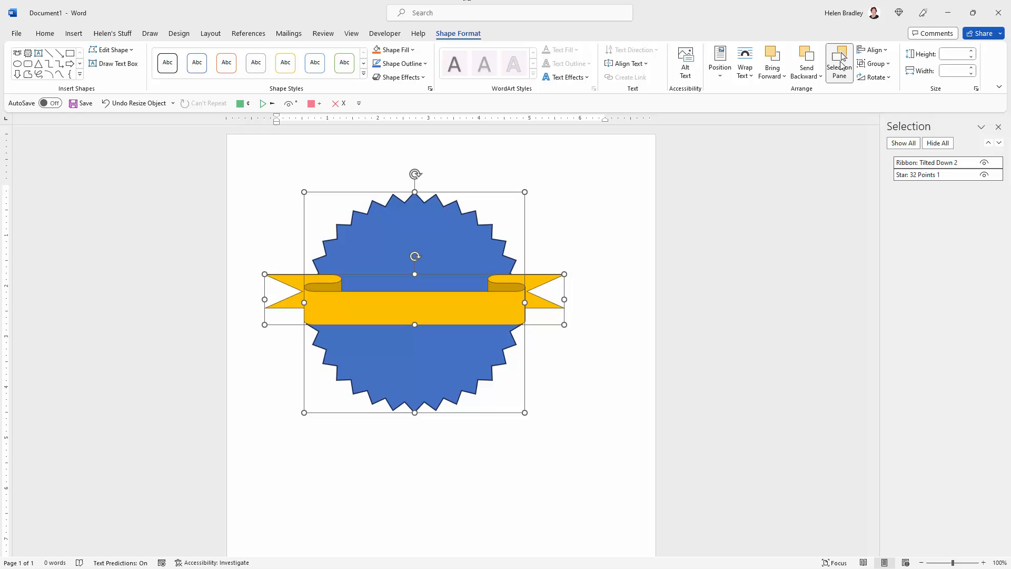
left_click(870, 65)
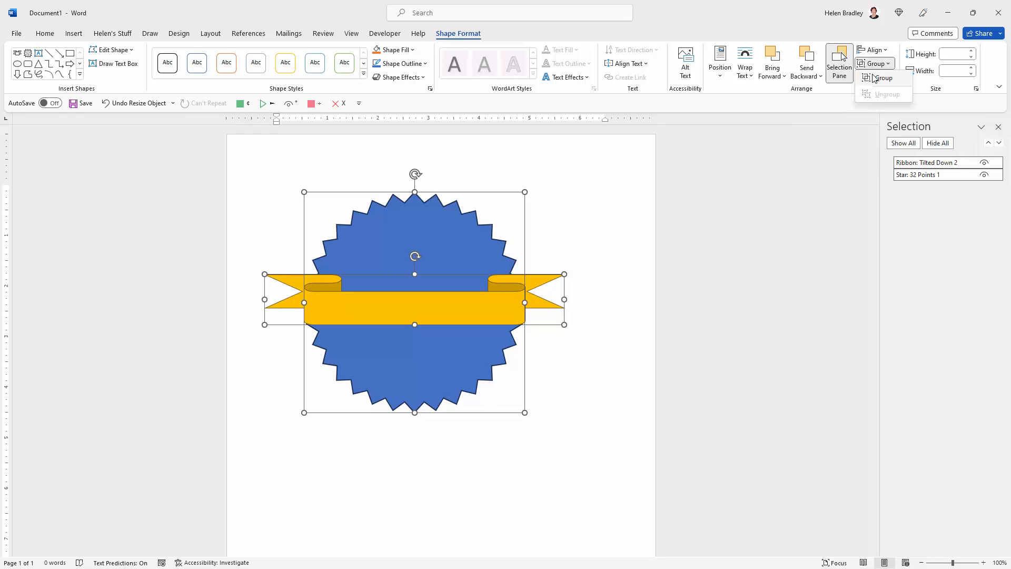
left_click(876, 79)
left_click(592, 362)
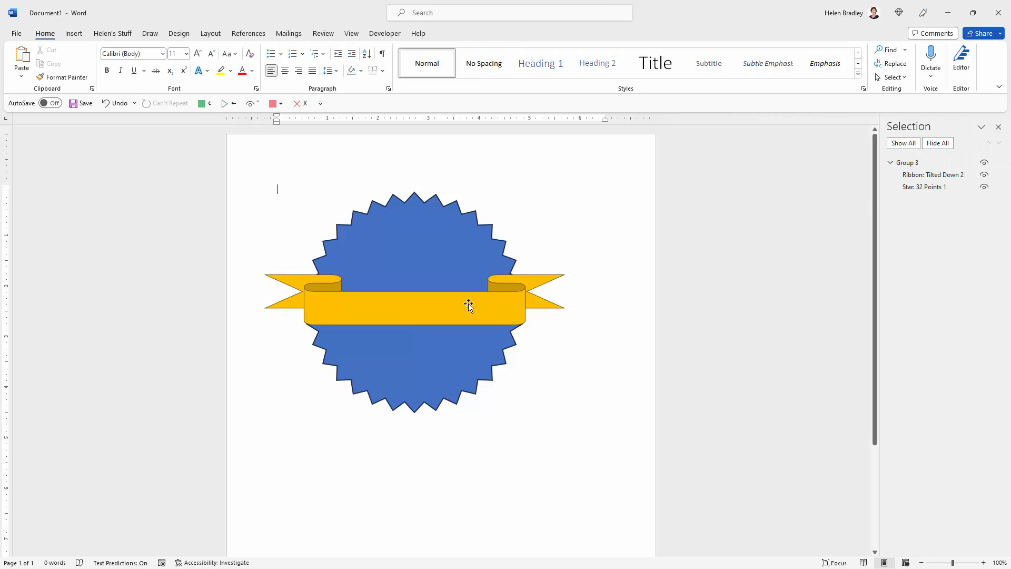
Step: Give the gold ribbon inside the grouped badge a heavier outline weight
left_click(468, 305)
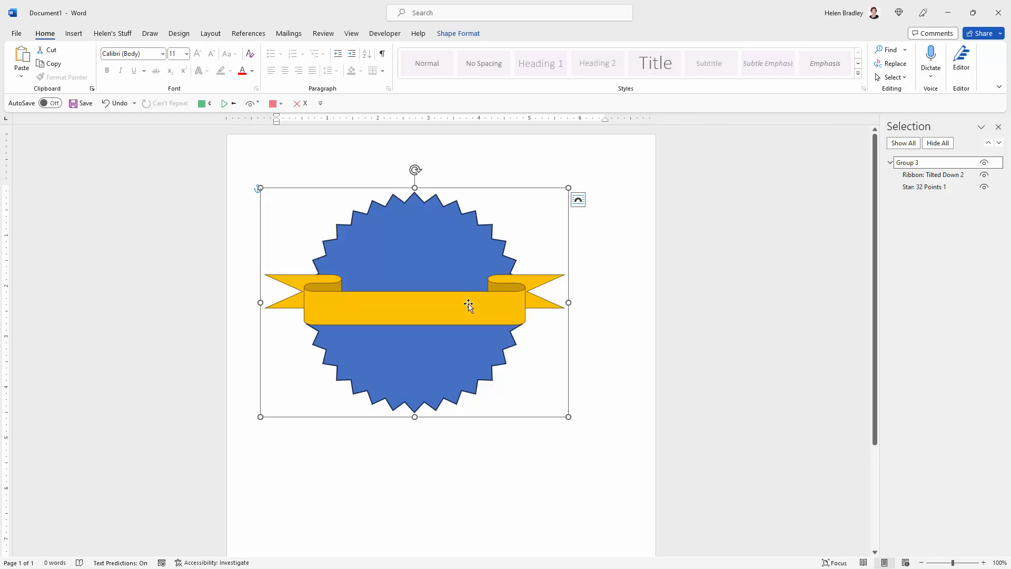
left_click(325, 304)
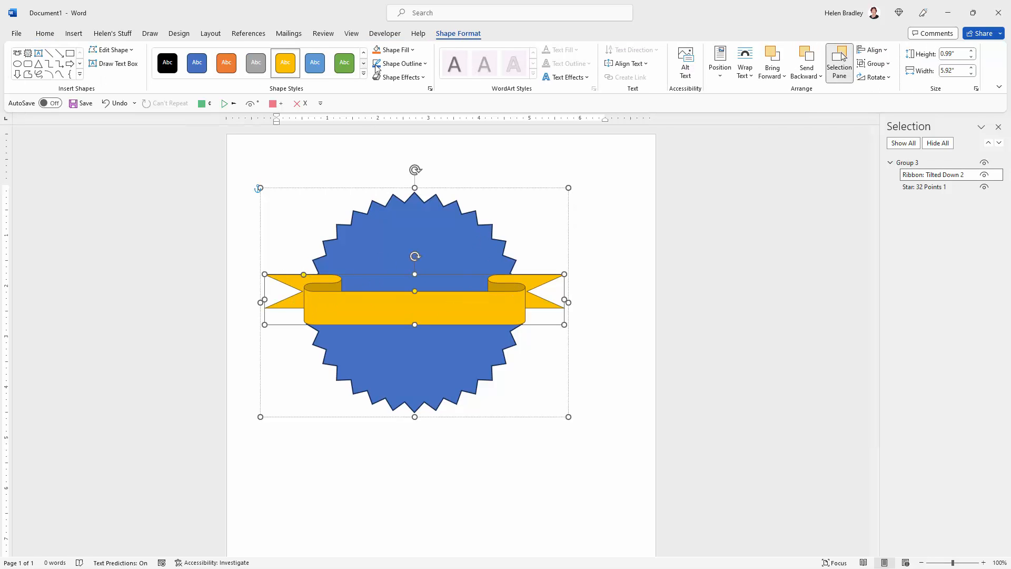
left_click(400, 63)
mouse_move(450, 212)
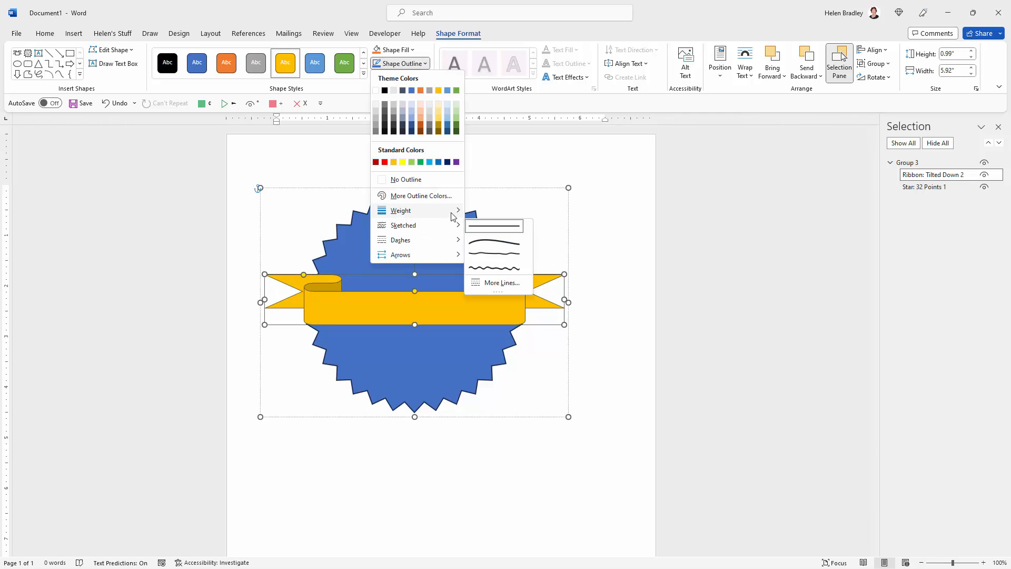
left_click(501, 266)
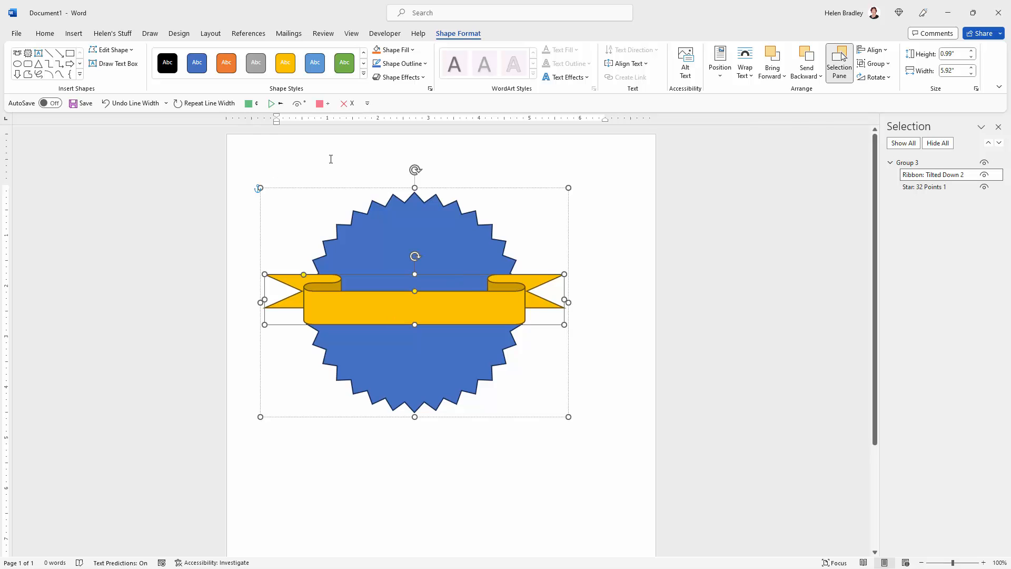
left_click(593, 420)
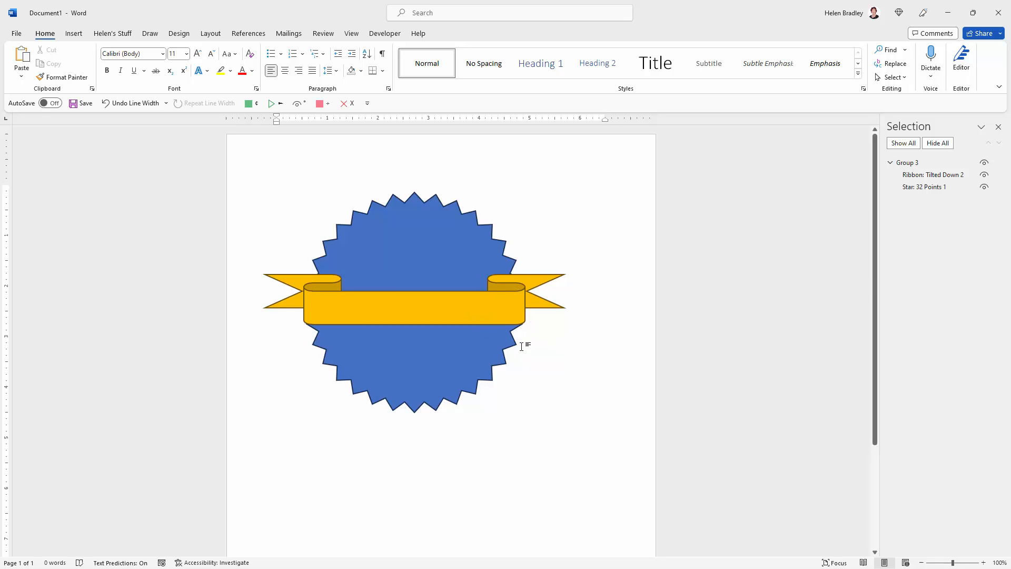
Step: Insert WordArt in the "Fill: Blue, Accent color 1; Shadow" style and move it into the blank area below the badge
scroll(552, 345, "down", 3)
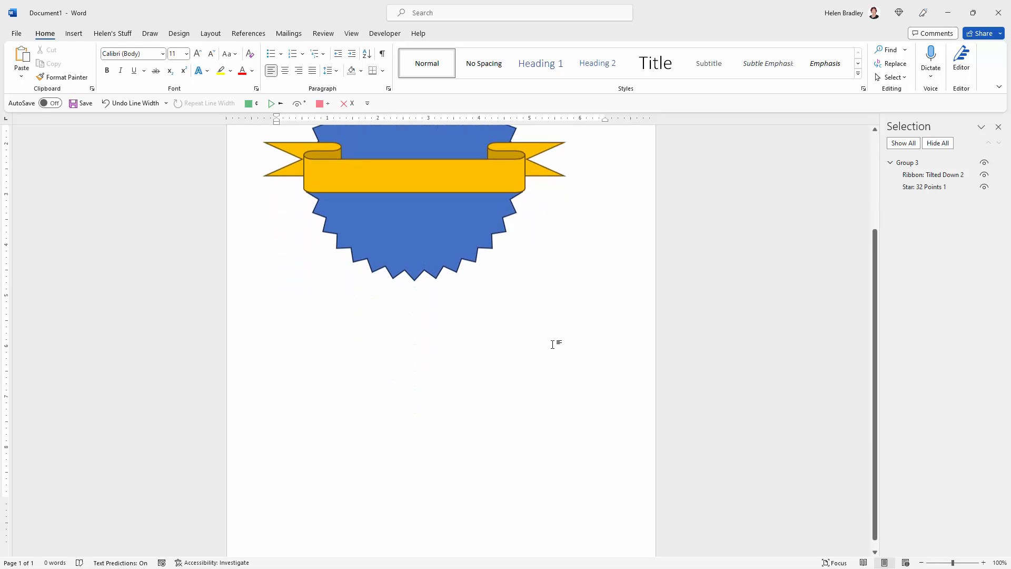
left_click(75, 35)
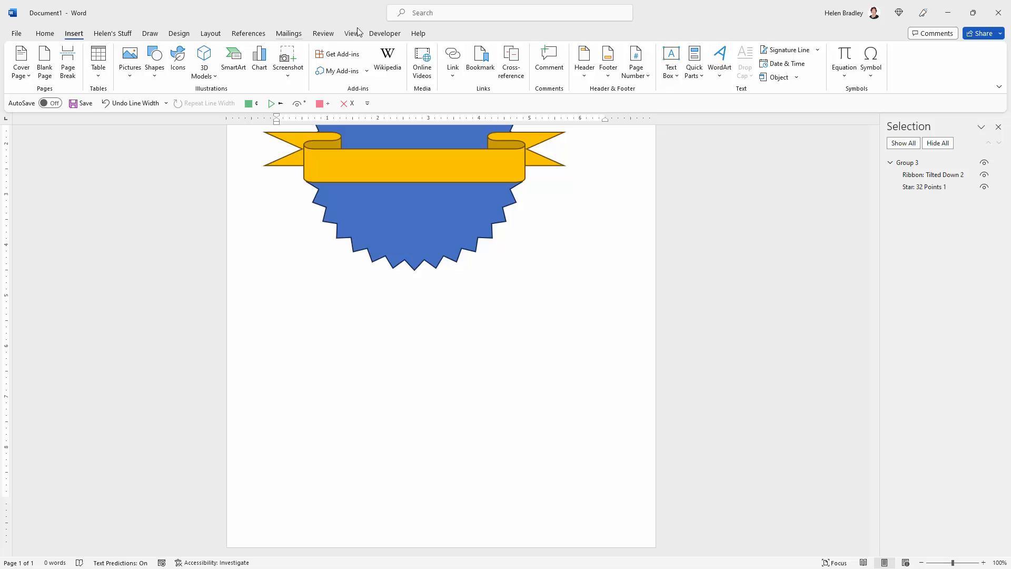
left_click(720, 62)
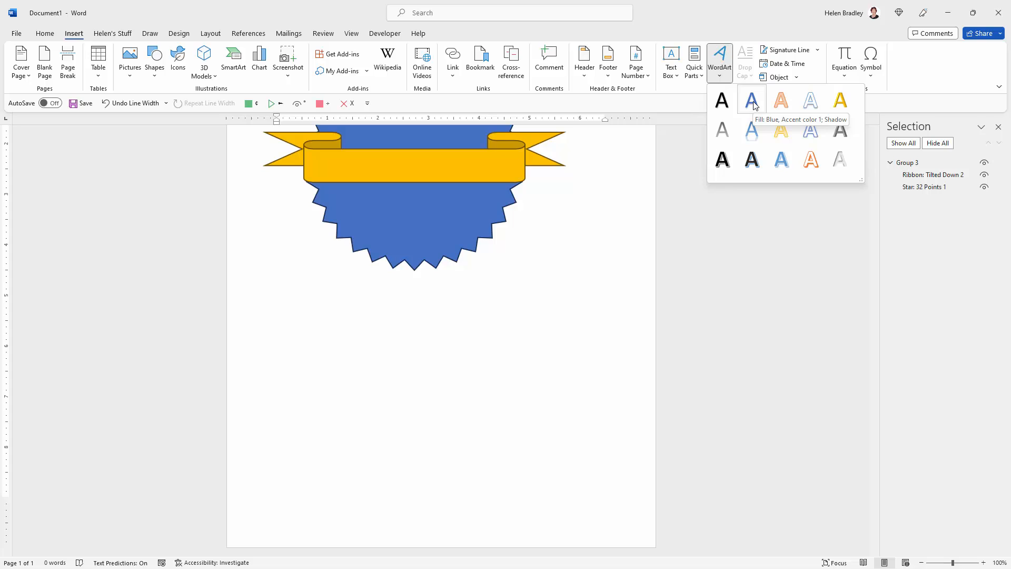
left_click(752, 101)
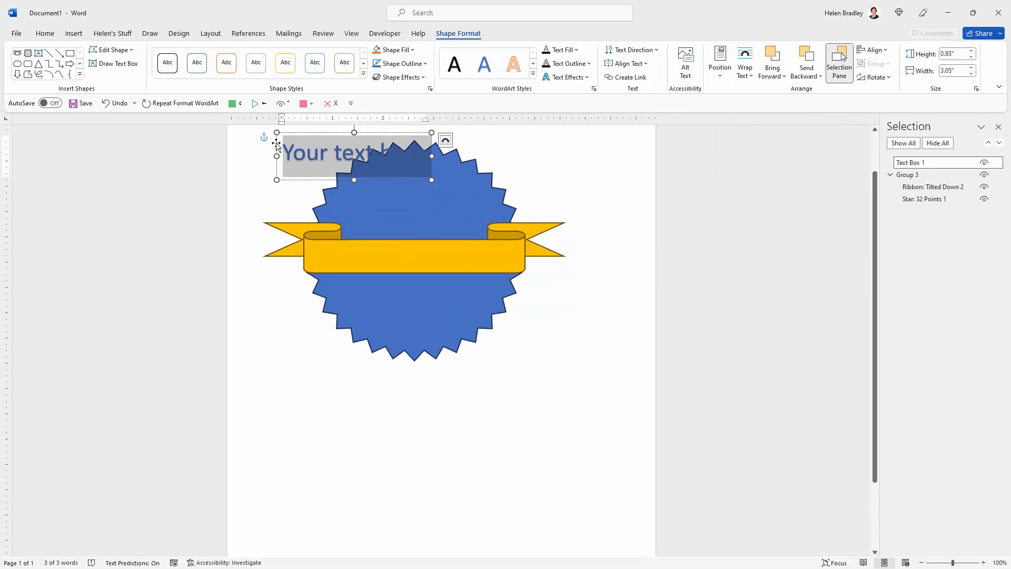
left_click_drag(305, 135, 323, 384)
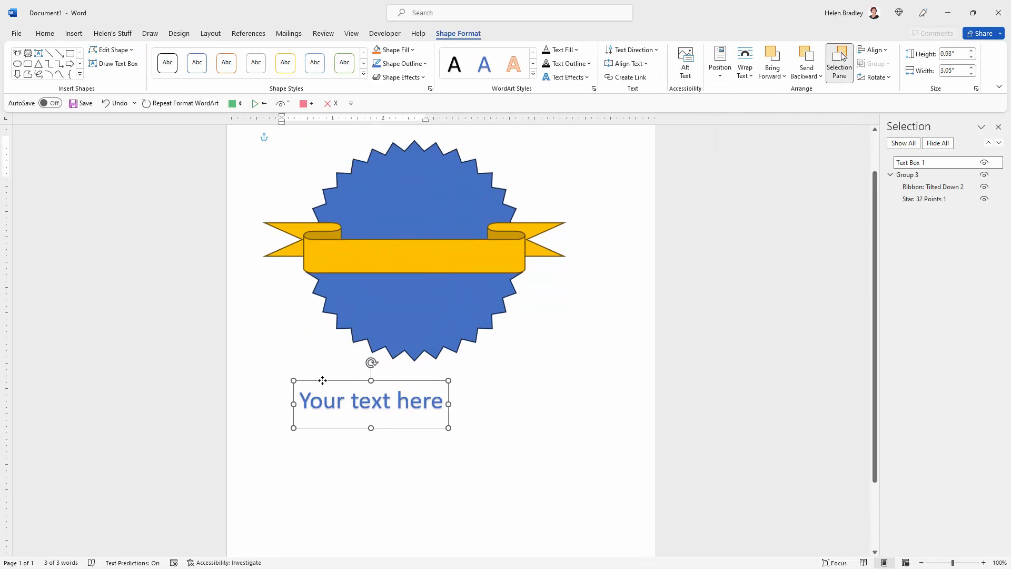
Step: Replace the WordArt placeholder with three paragraphs: "STAR EMPLOYEE AWARD", the employee's full name, and "ACCOUNTS DEPARTMENT 2023"
left_click_drag(441, 404, 298, 403)
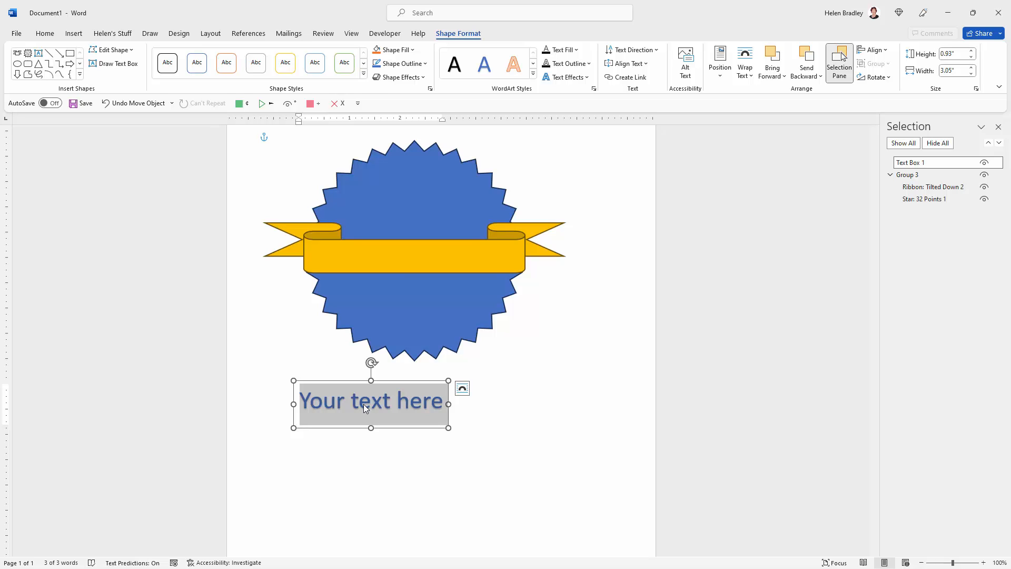
type("STAR EMPLOYEE AWARD")
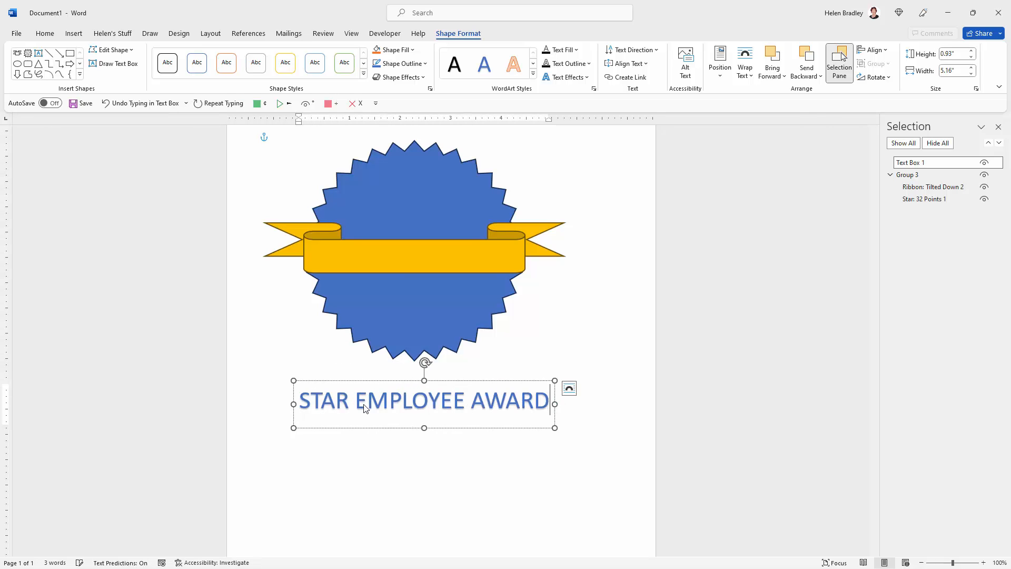
key("Return")
type("JANE SIMPSON")
key("Return")
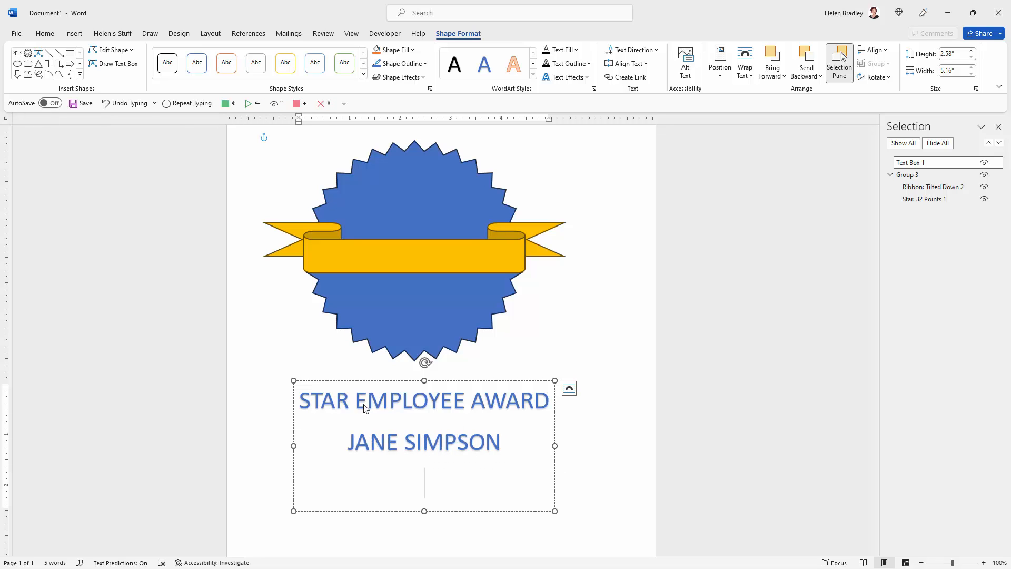
type("ACCOUNTS DEPARTMENT")
key("Return")
type("2023")
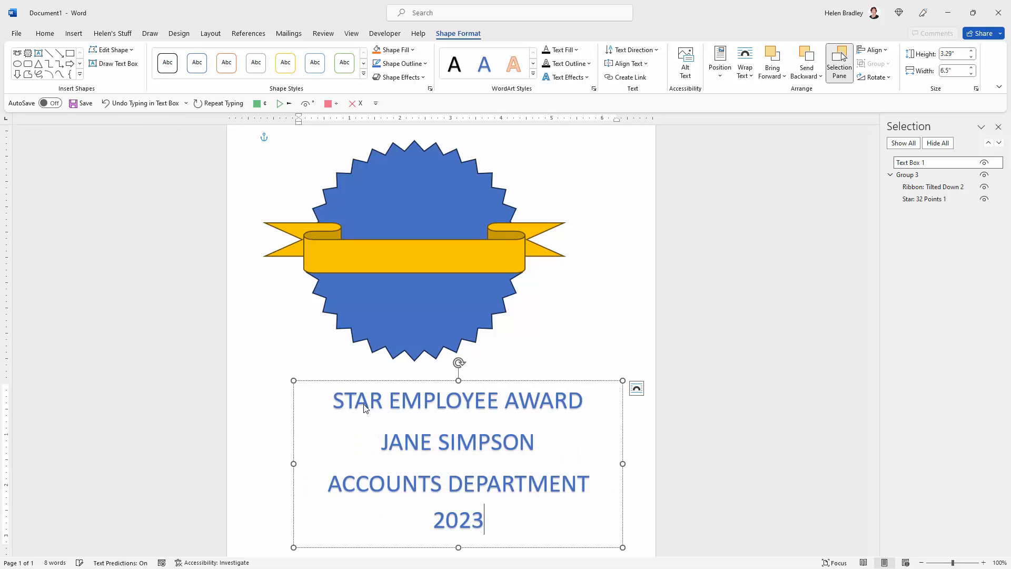
left_click(295, 361)
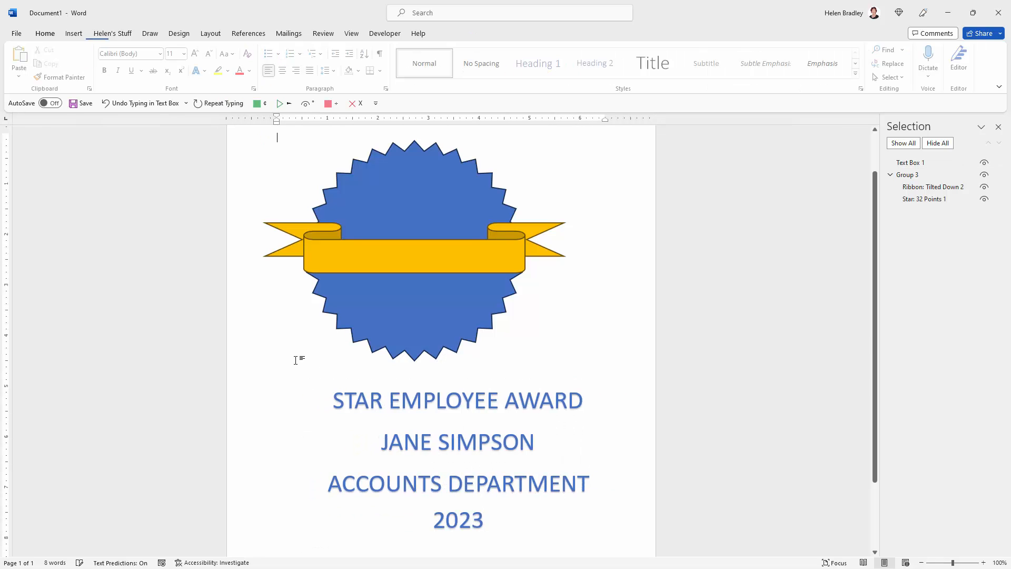
Step: Apply the Button follow-path transform to the WordArt text
left_click(404, 401)
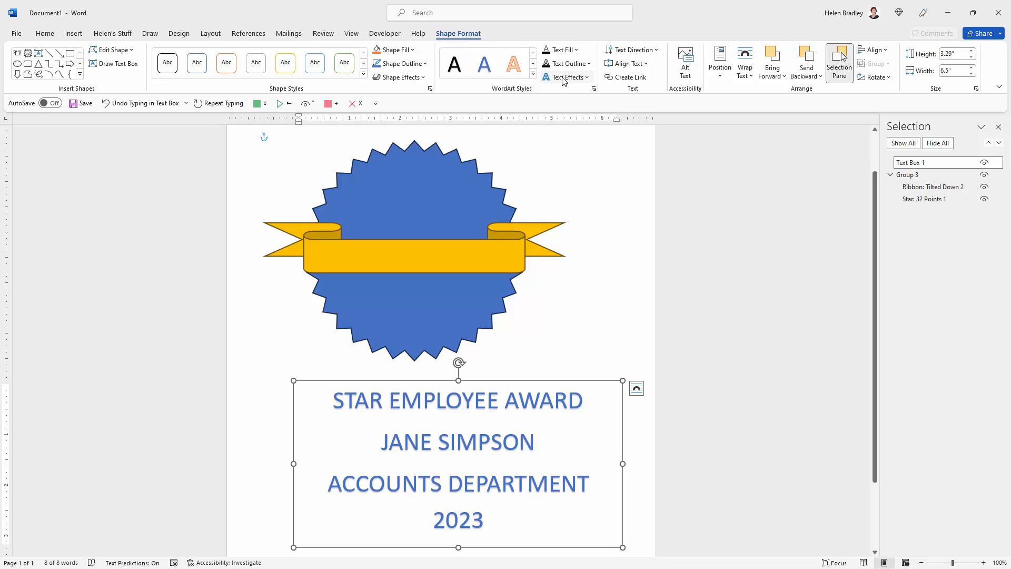
left_click(588, 80)
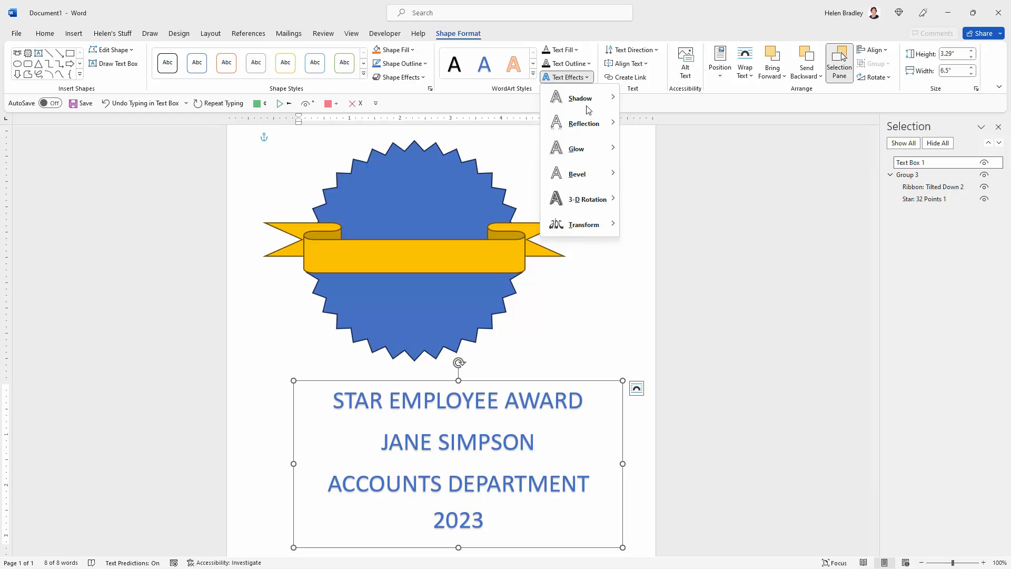
mouse_move(597, 223)
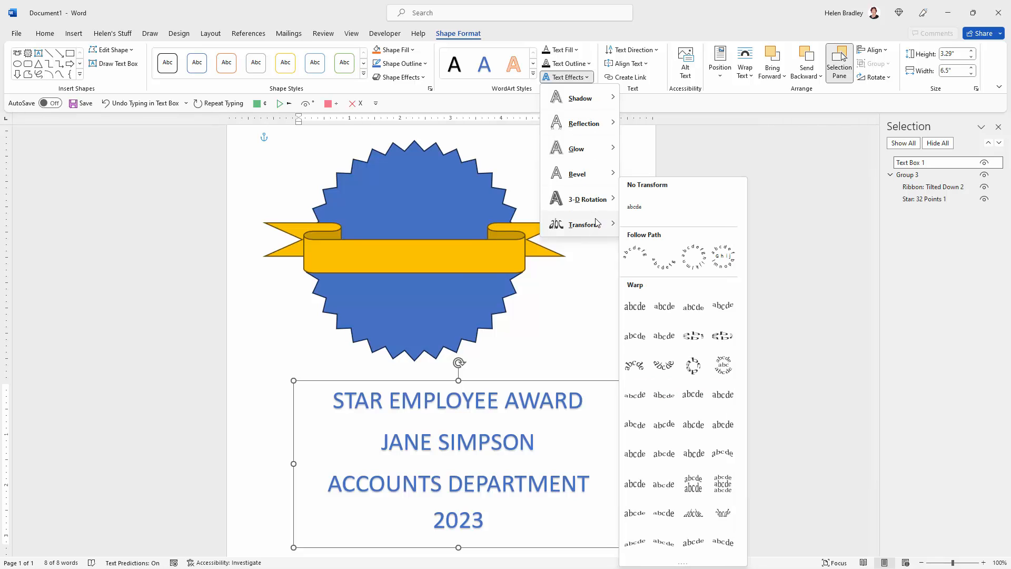
left_click(723, 258)
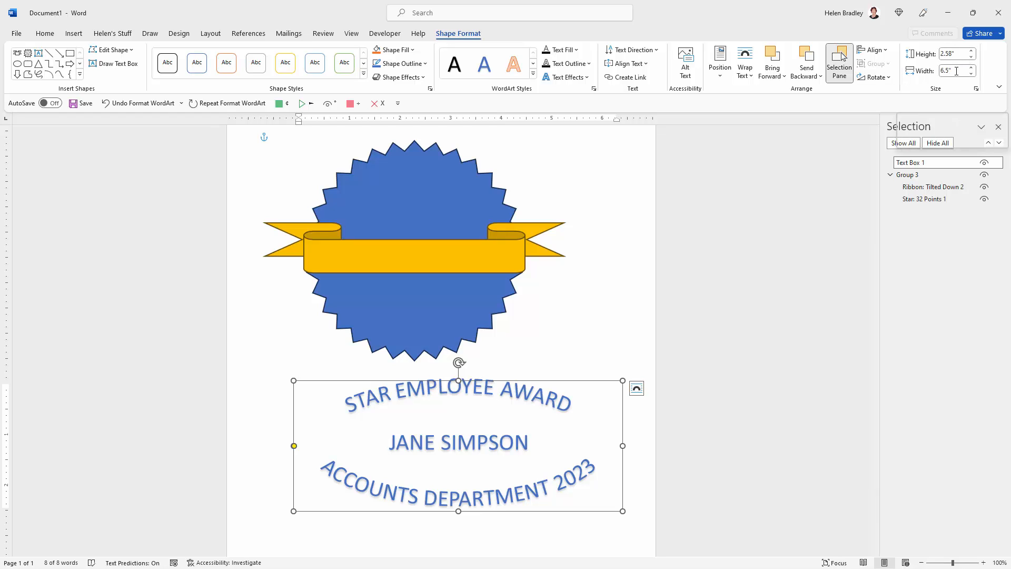
Step: Set the WordArt's width to 2.58", then enlarge it to about 3.83" square and place it just below the badge
left_click(955, 70)
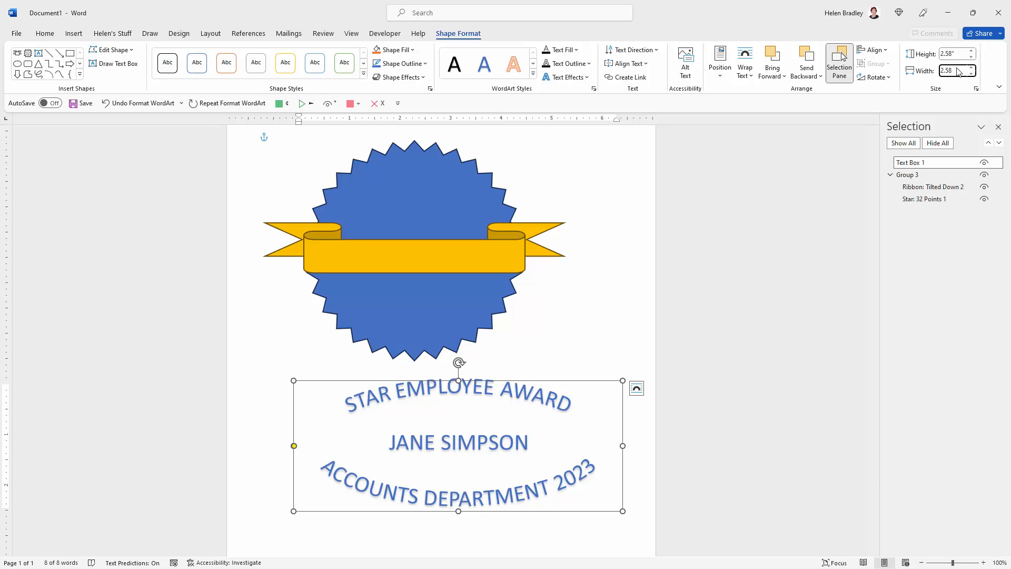
key("Return")
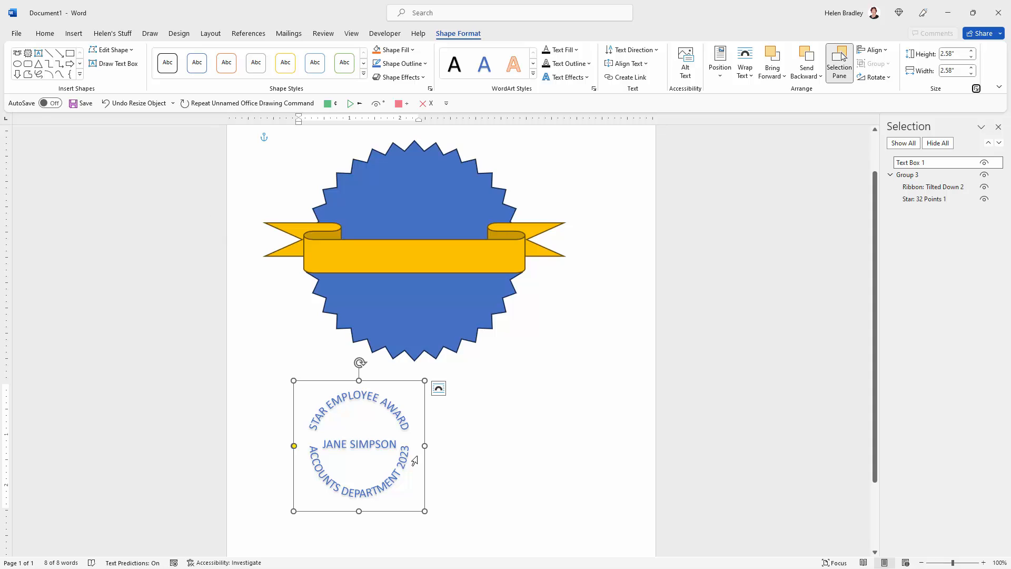
left_click_drag(331, 382, 385, 367)
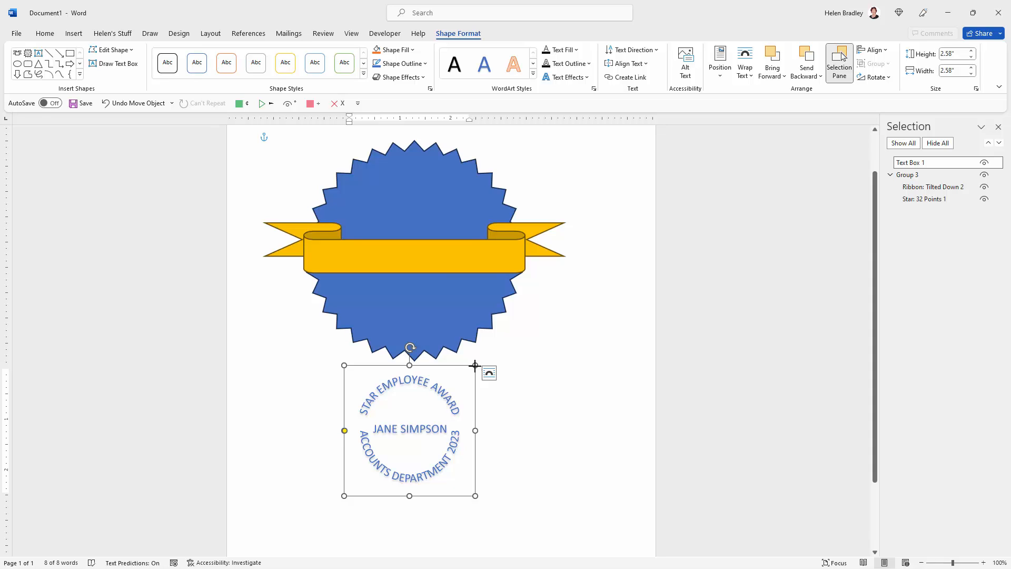
left_click_drag(475, 364, 538, 340)
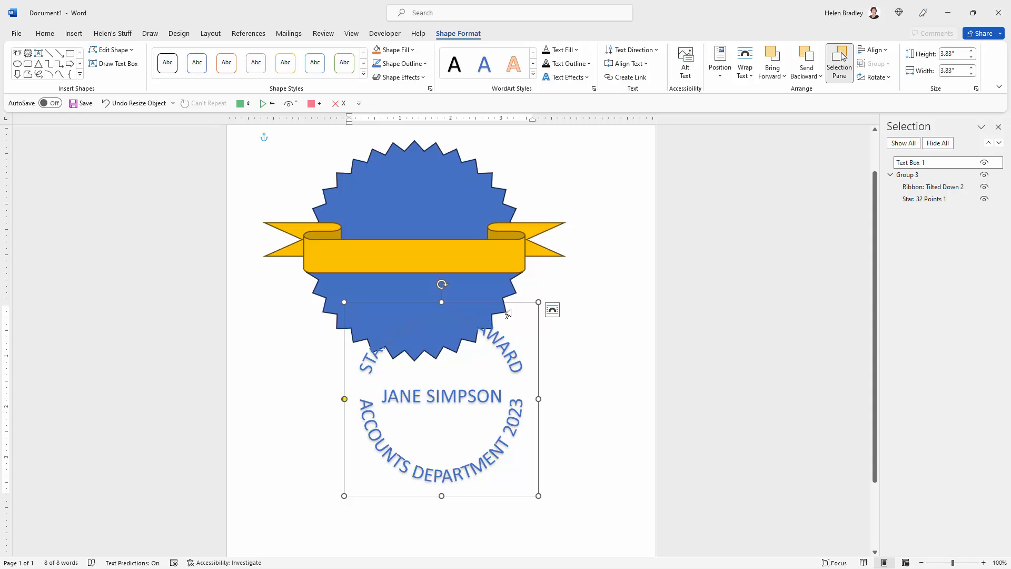
left_click_drag(515, 305, 543, 361)
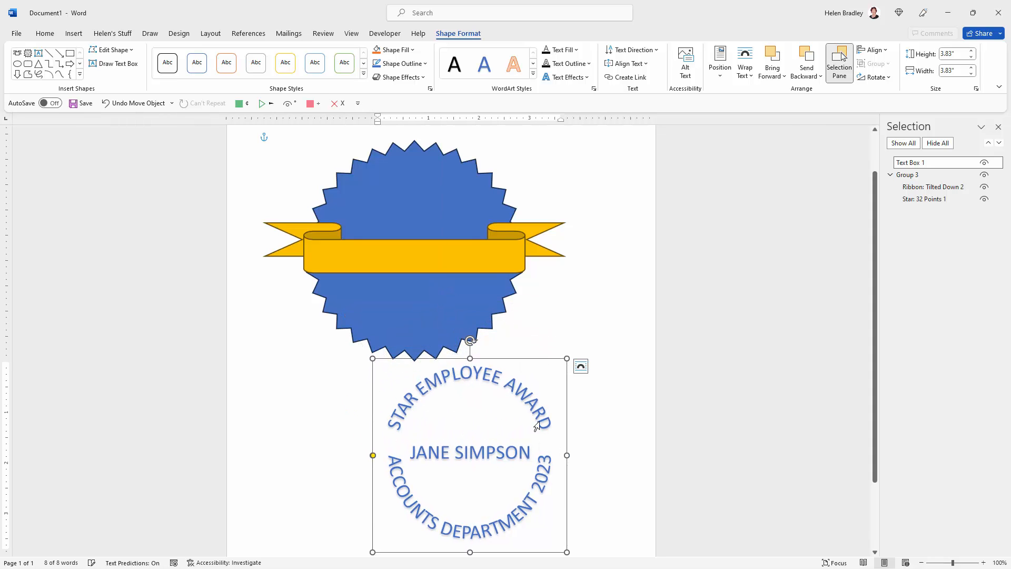
Step: Reduce the font size of the "STAR EMPLOYEE AWARD" line to 26 points
left_click(542, 459)
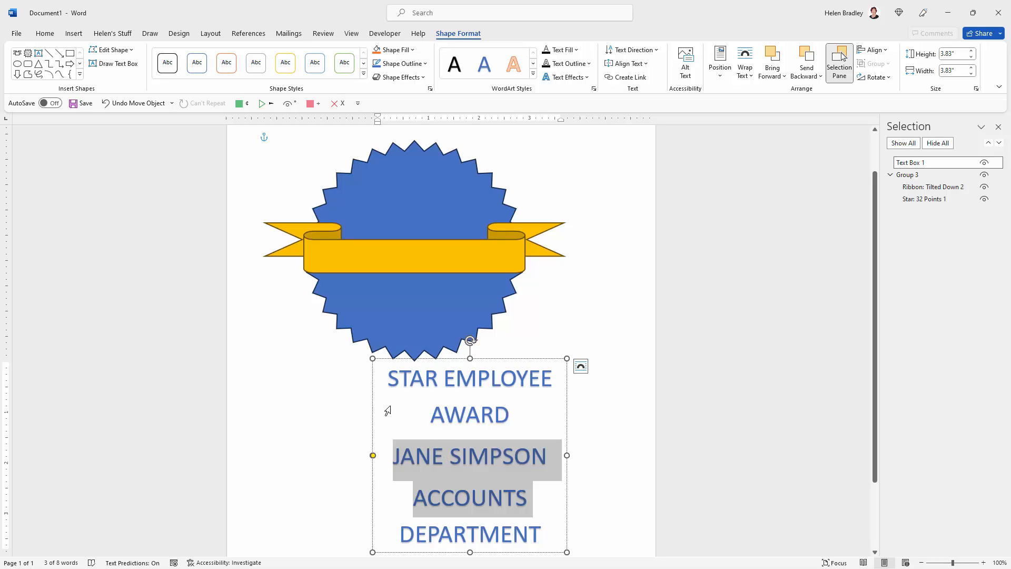
left_click_drag(395, 375, 512, 415)
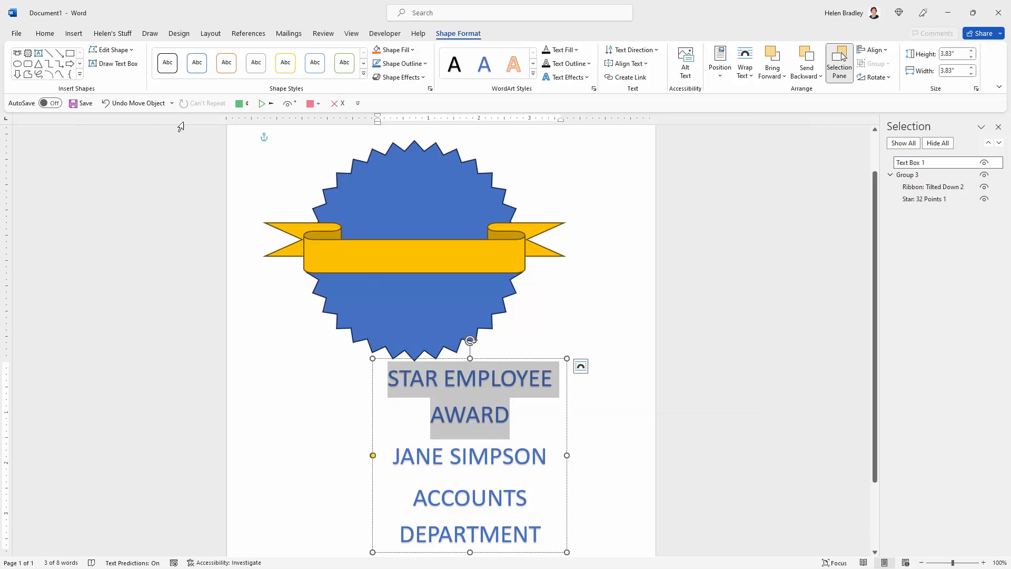
left_click(44, 34)
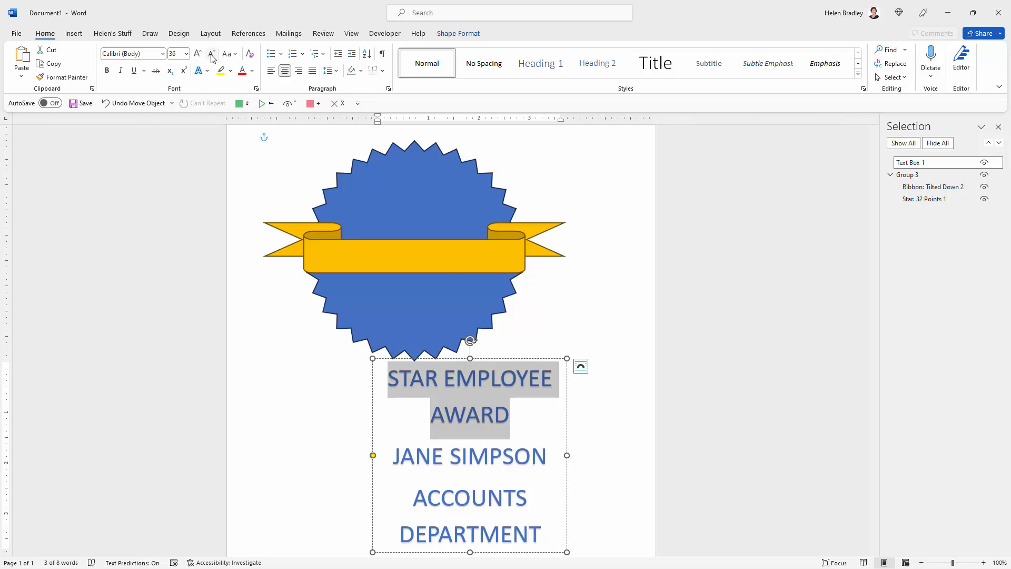
left_click(211, 55)
left_click(211, 55)
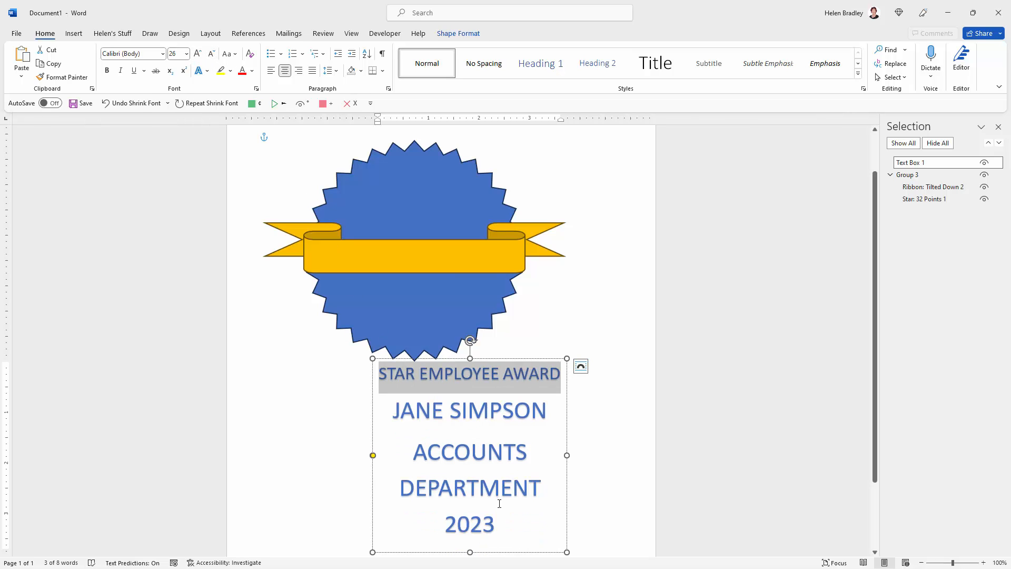
Step: Reduce the font size of the "ACCOUNTS DEPARTMENT 2023" text to 26 points
left_click(496, 525)
left_click_drag(496, 525, 417, 452)
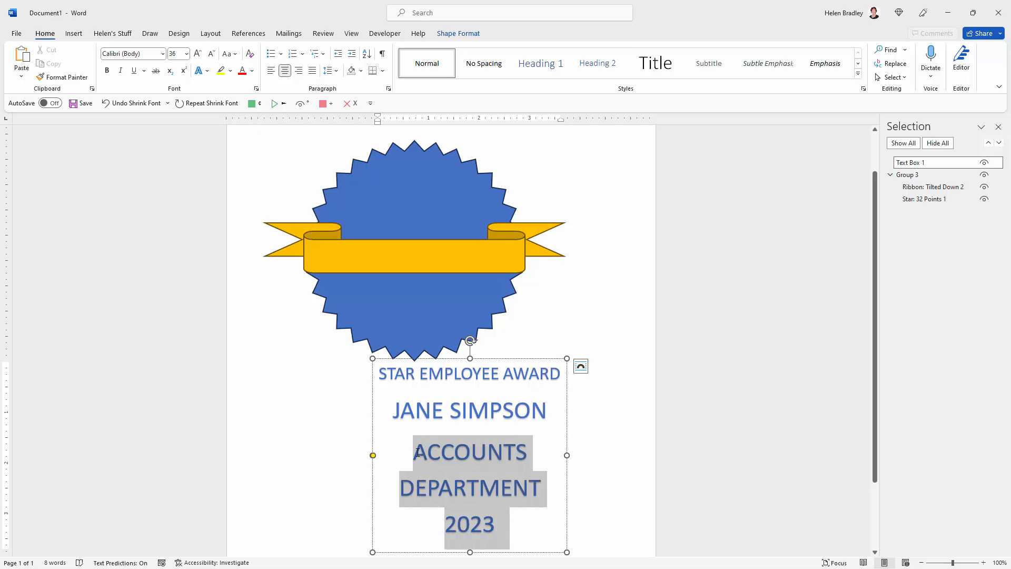
left_click(211, 55)
left_click(211, 54)
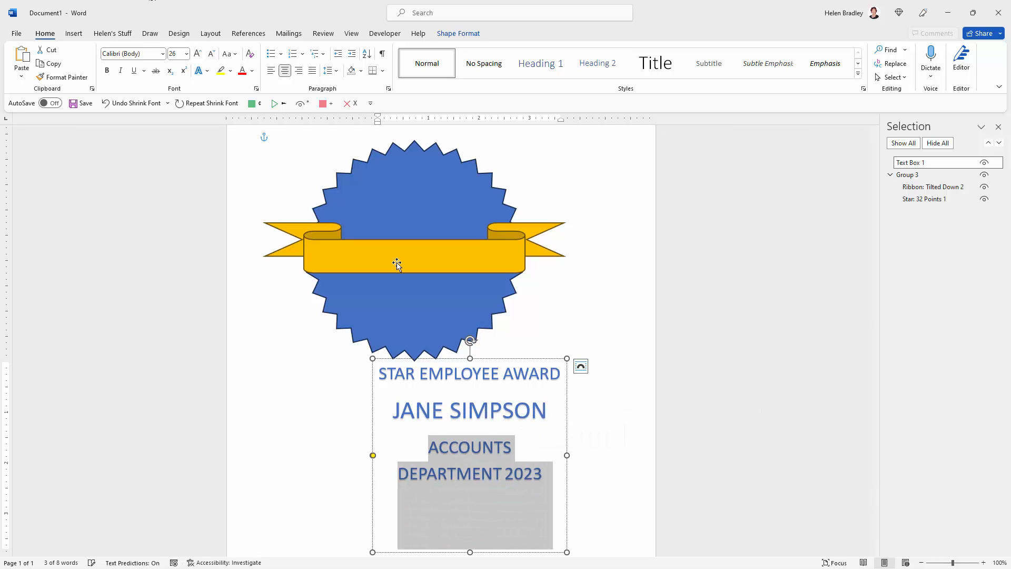
Step: Give all the text in the WordArt a white fill and a dark outline
left_click(501, 418)
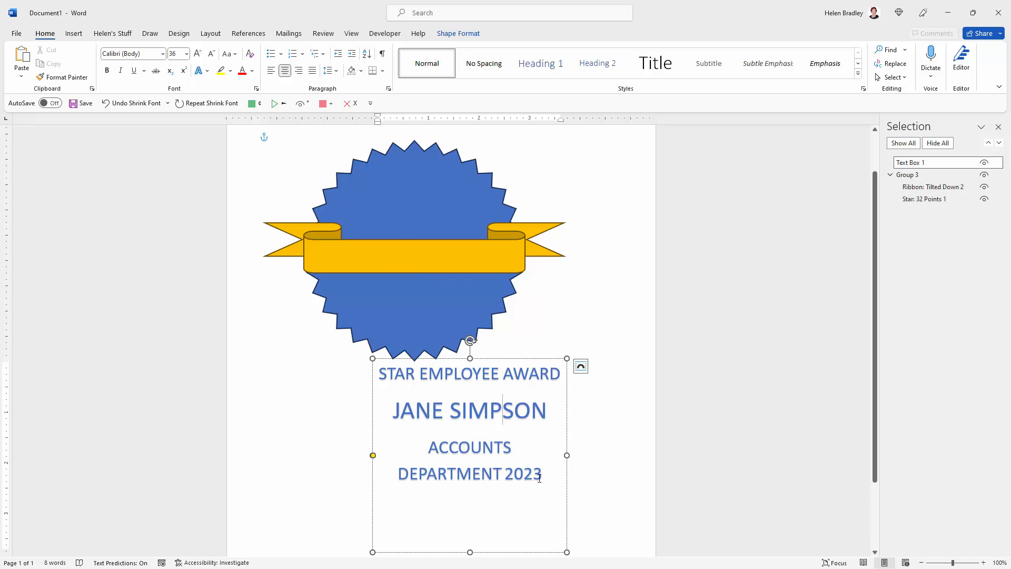
left_click_drag(490, 537, 378, 369)
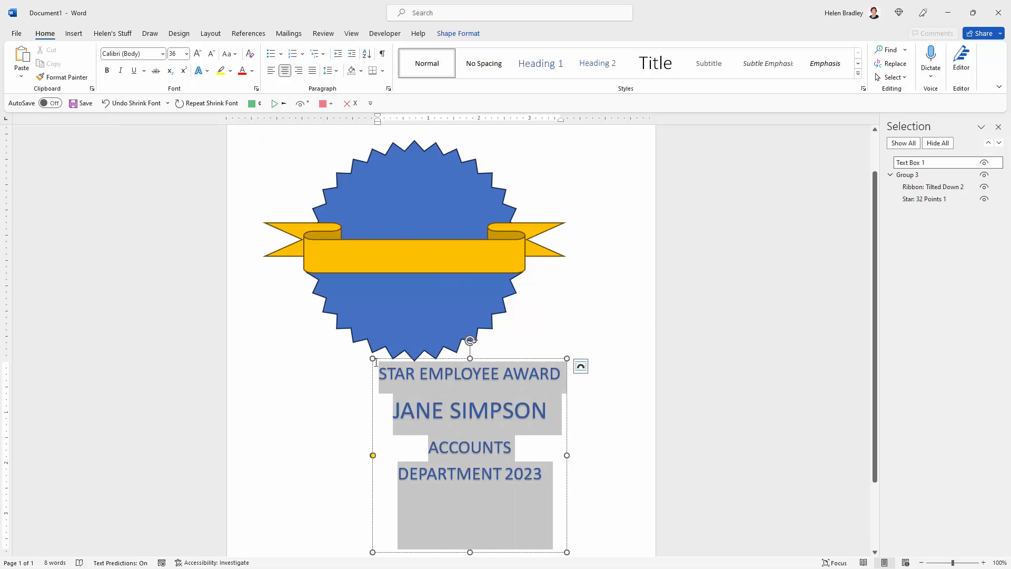
left_click(456, 34)
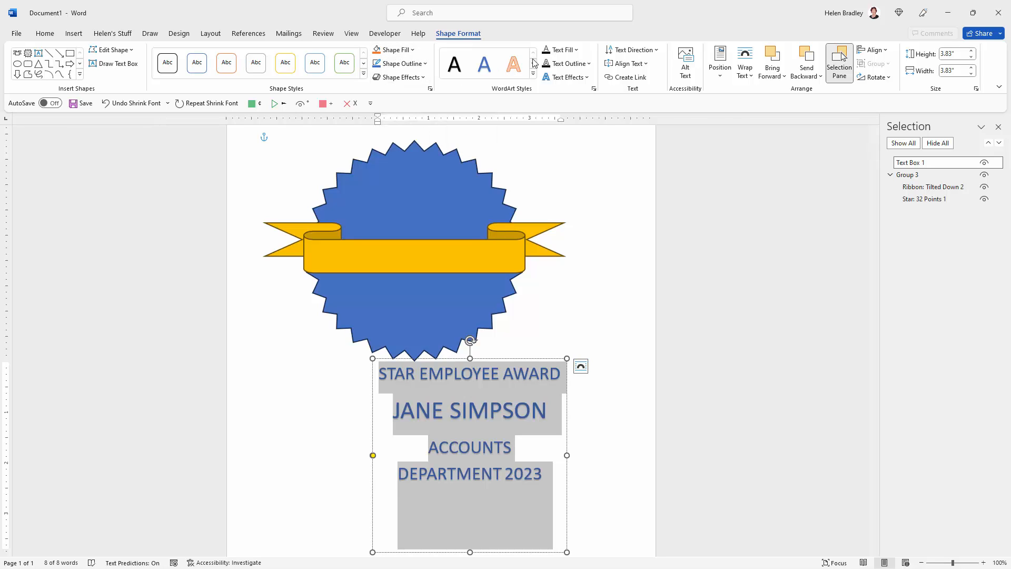
left_click(575, 50)
left_click(582, 94)
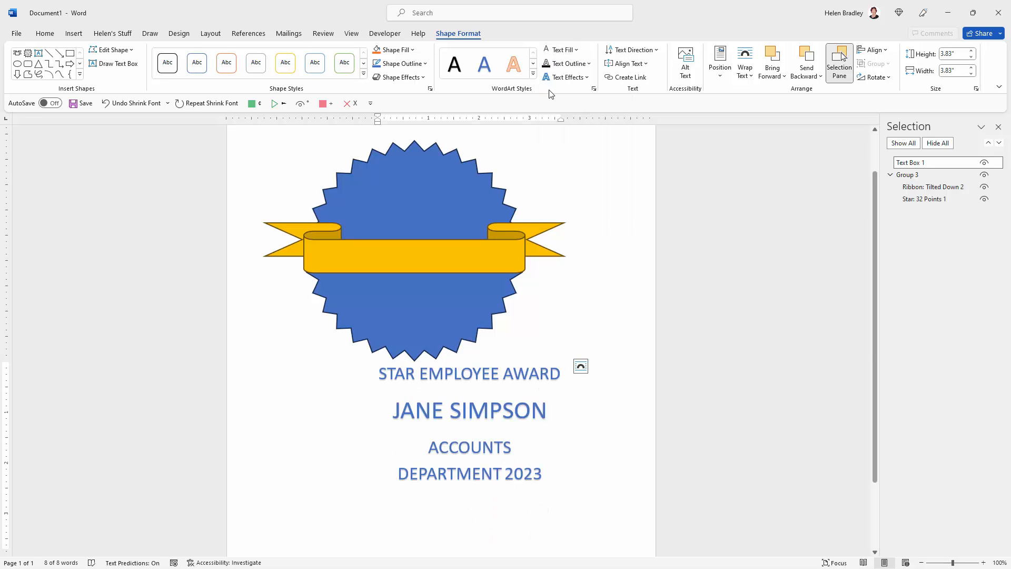
left_click(589, 64)
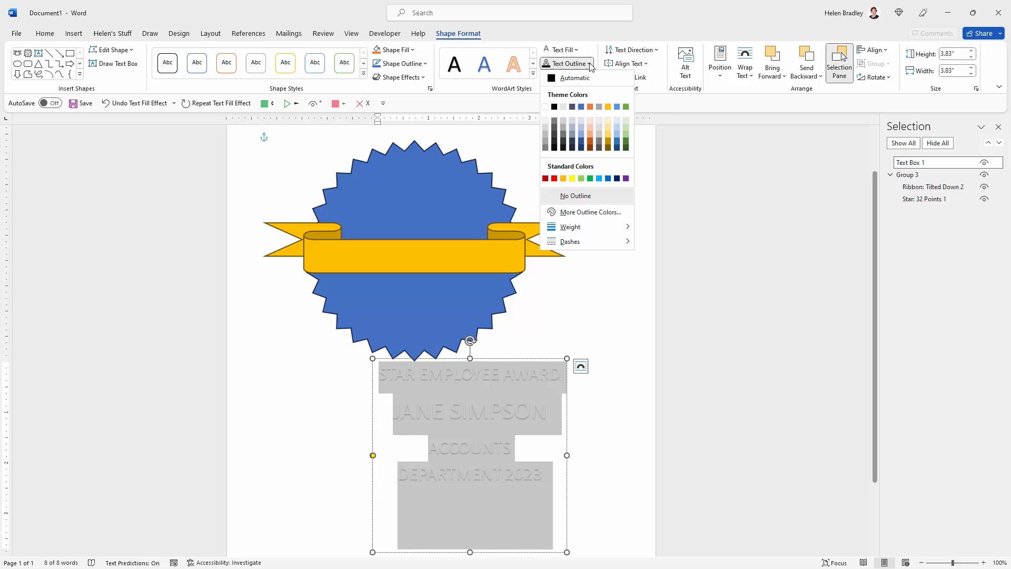
left_click(555, 142)
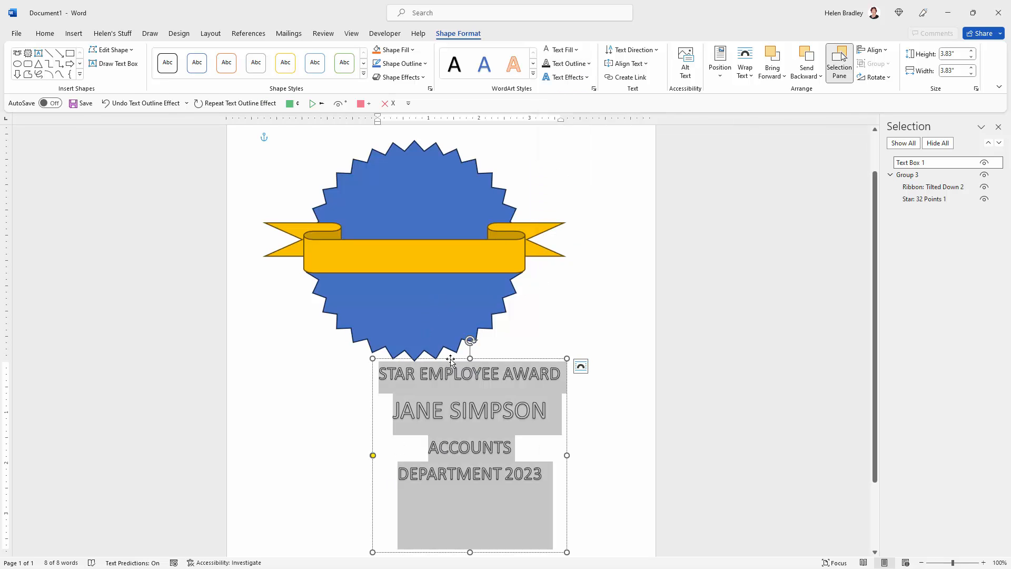
Step: Move the WordArt onto the star badge so that the employee name sits on the gold ribbon
left_click_drag(450, 360, 395, 159)
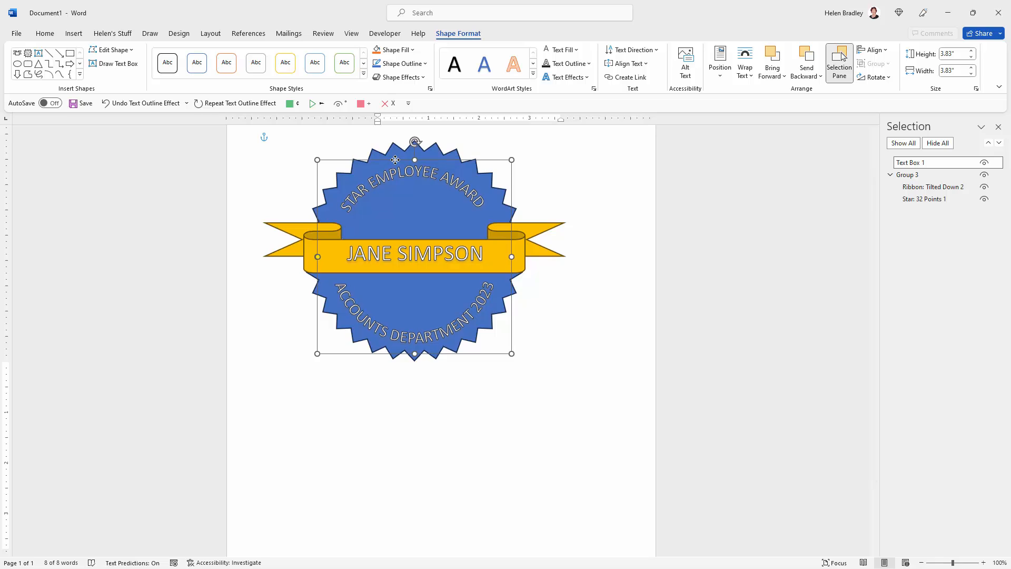
left_click(576, 252)
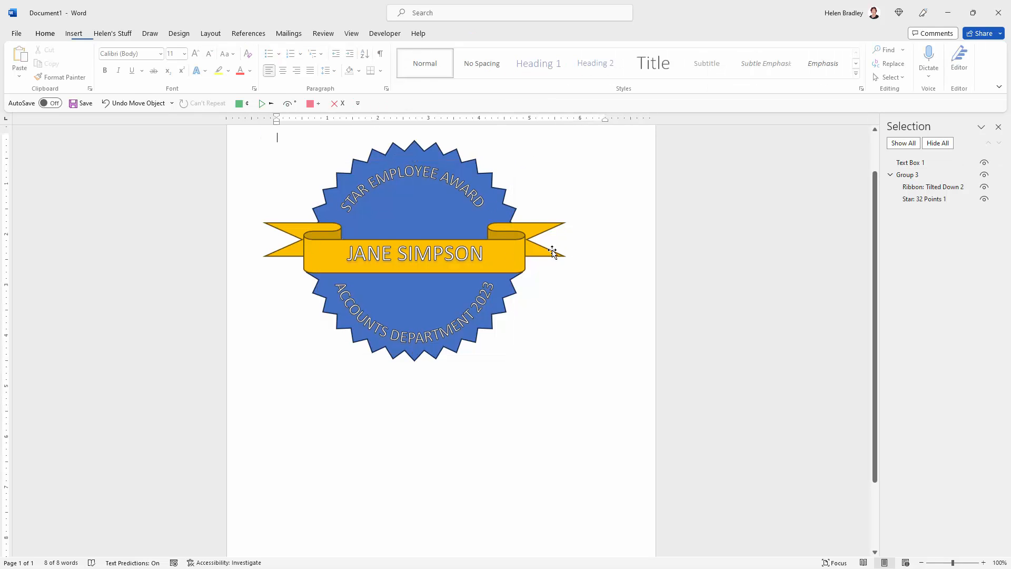
Step: Shrink the star and ribbon group to about 4.2" high by 5.7" wide and nudge it until it is centred behind the WordArt
left_click(528, 248)
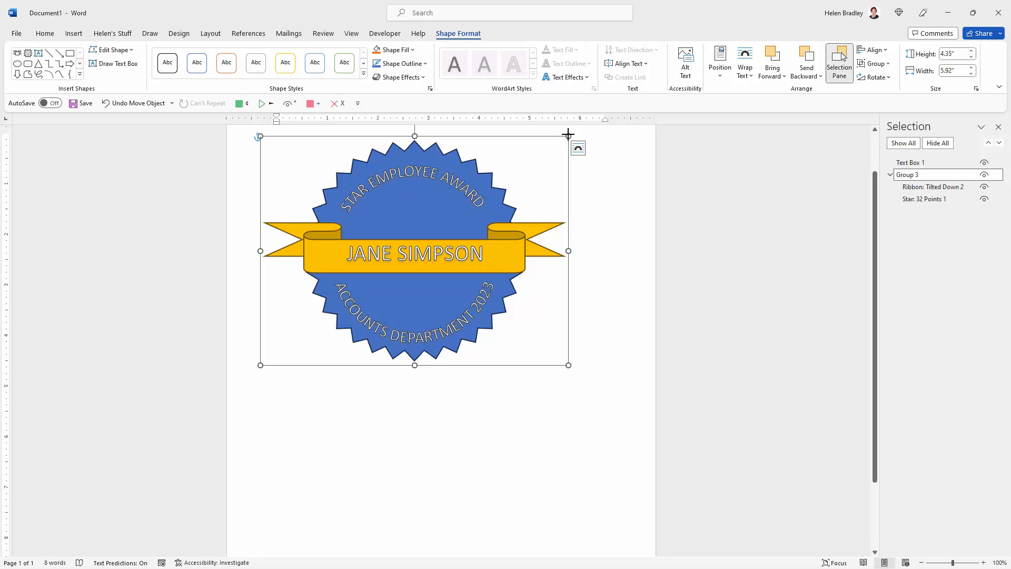
left_click_drag(568, 135, 548, 149)
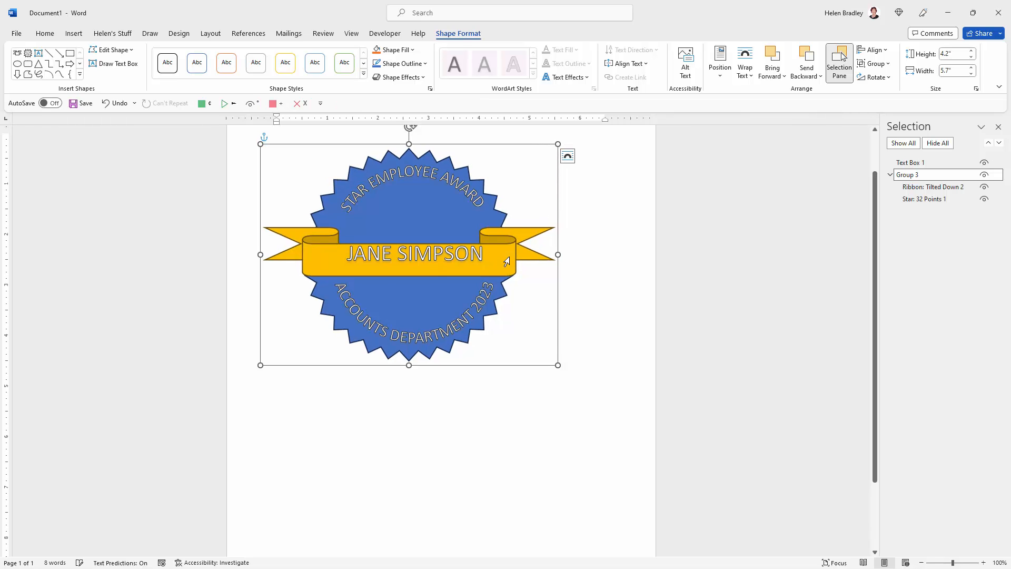
key("Up")
key("Up")
key("Up")
key("Up")
key("Up")
key("Up")
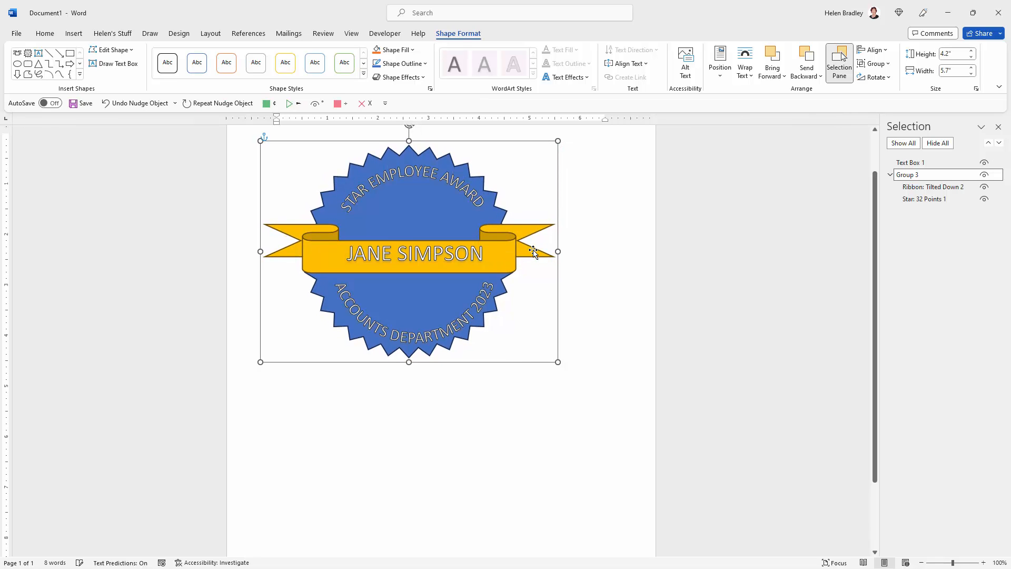
key("Right")
key("Right")
key("Right")
key("Right")
key("Right")
key("Right")
key("Right")
key("Right")
key("Right")
key("Right")
key("Right")
key("Right")
key("Right")
key("Right")
key("Right")
key("Right")
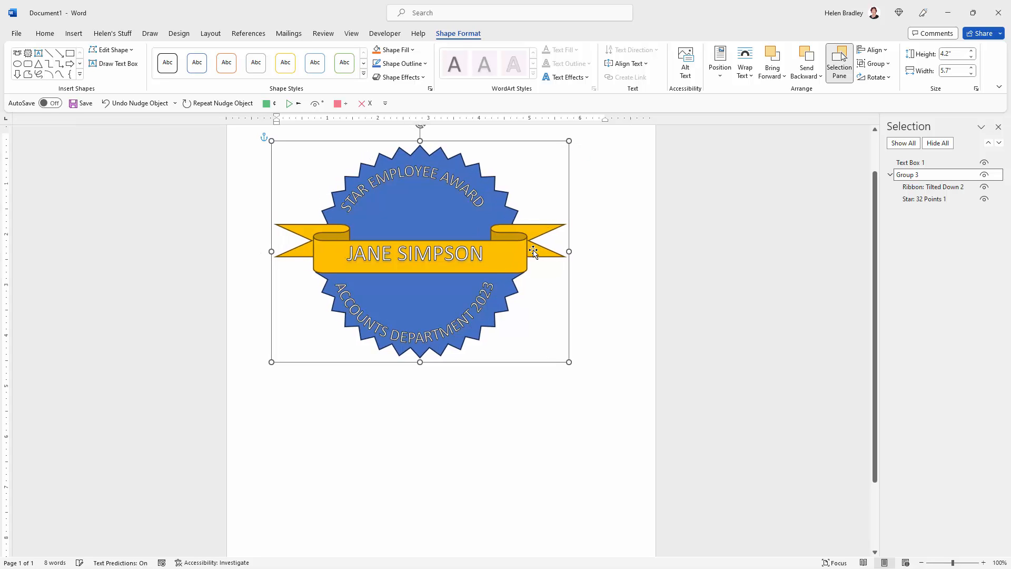
key("Left")
key("Left")
key("Left")
key("Up")
key("Up")
key("Up")
key("Up")
key("Up")
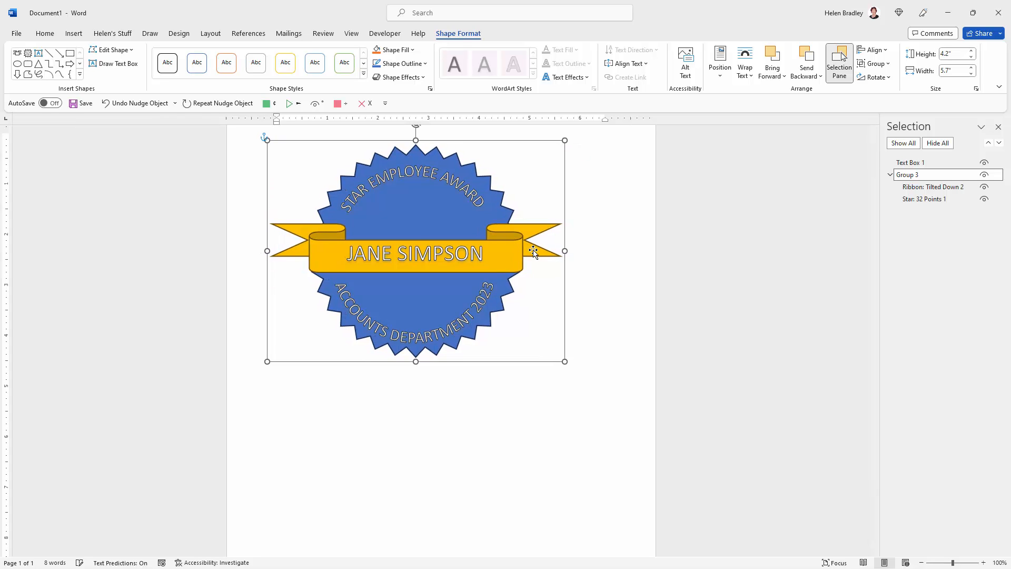
key("Down")
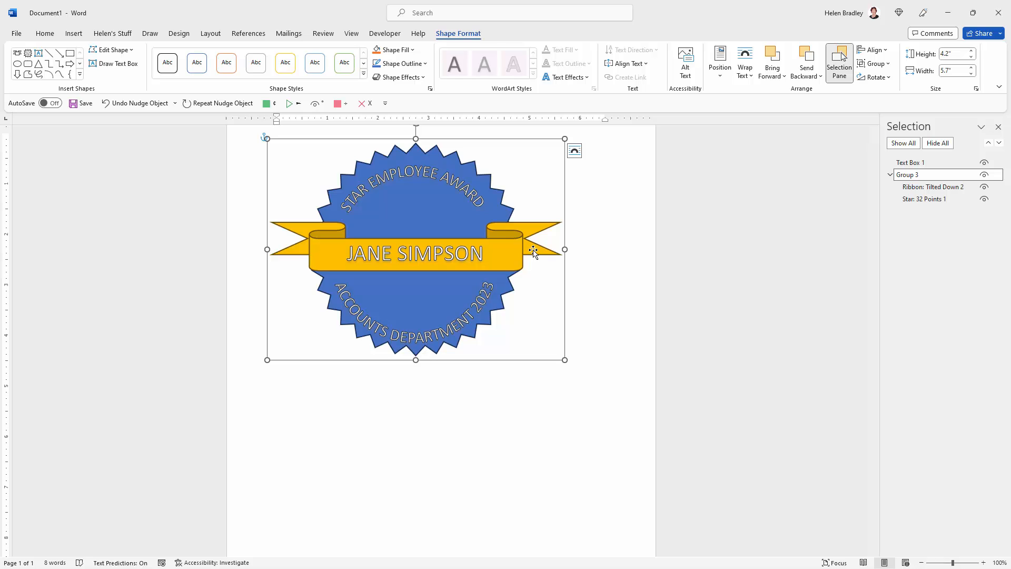
key("Left")
key("Down")
key("Down")
key("Down")
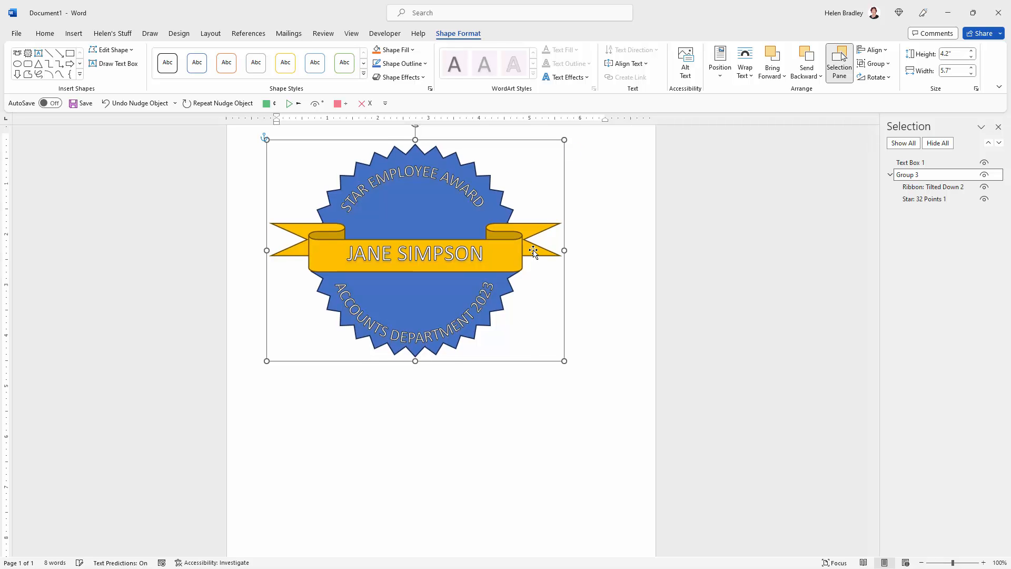
key("Left")
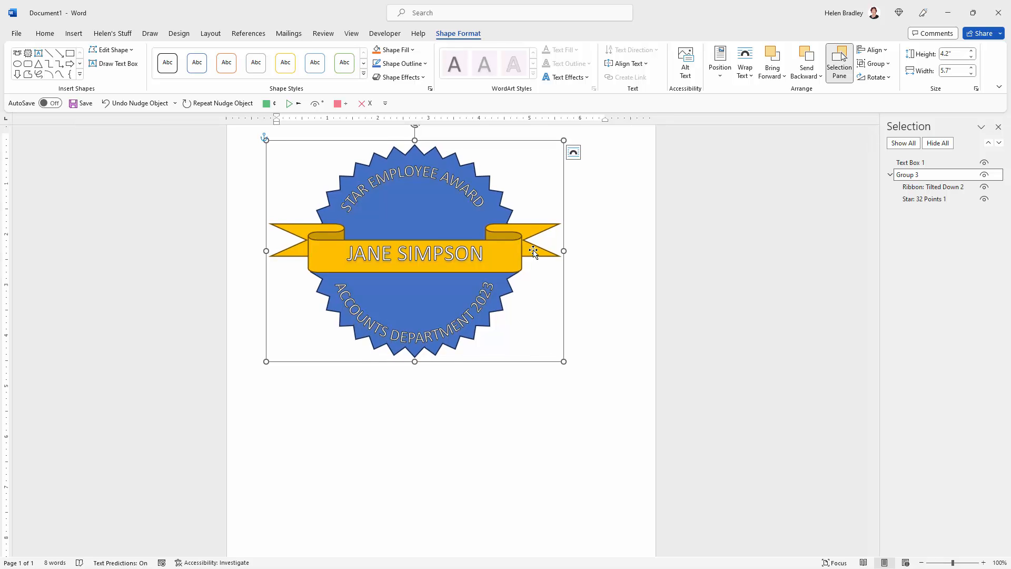
left_click(630, 258)
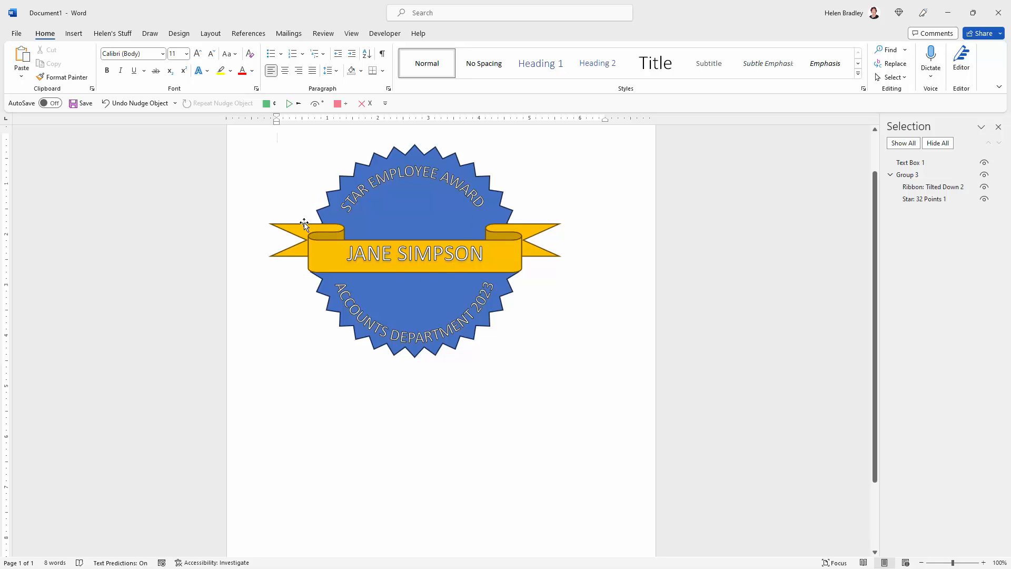
Step: Bring the star and ribbon group to the front of the WordArt
left_click(278, 226)
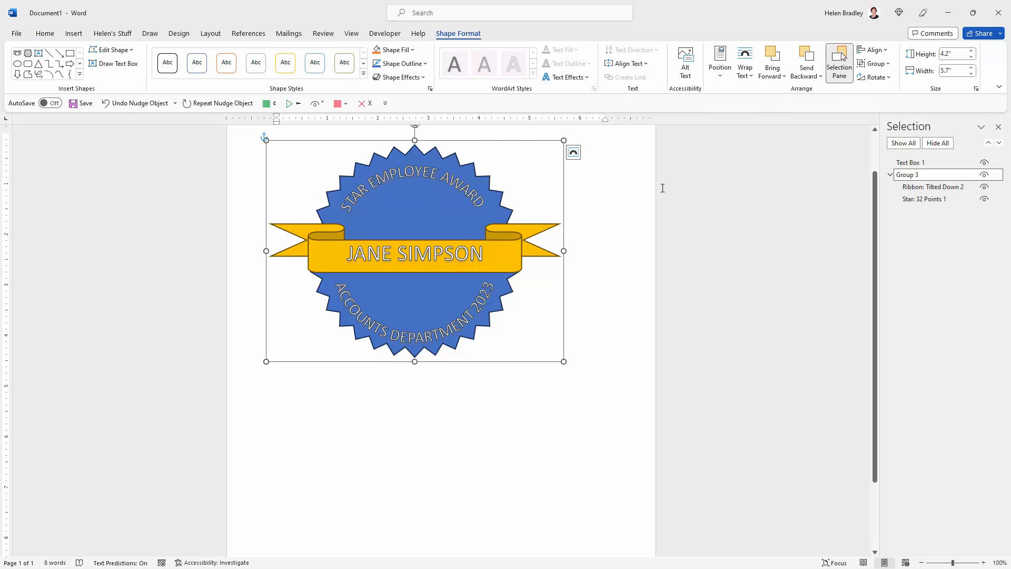
left_click(784, 77)
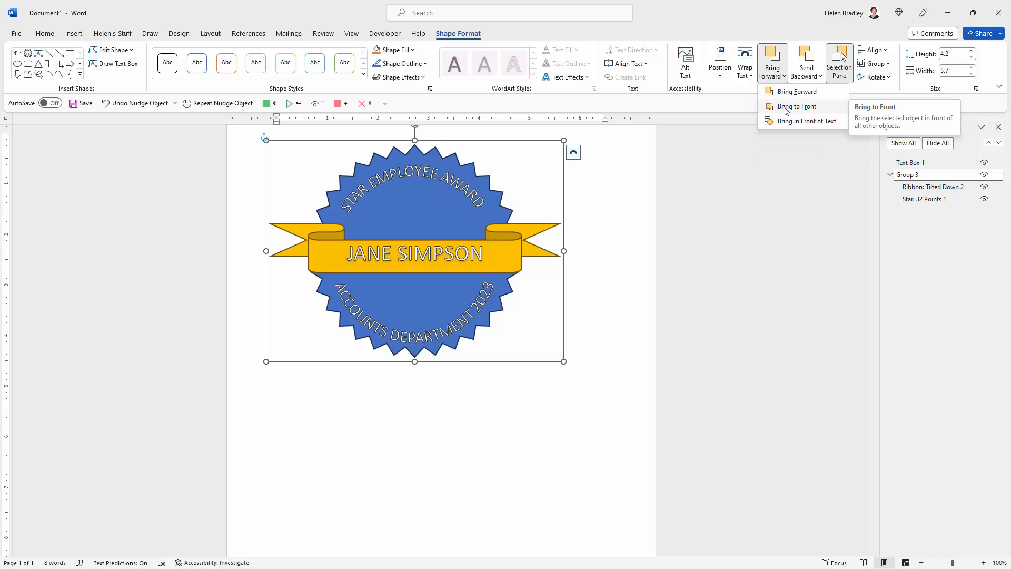
left_click(786, 109)
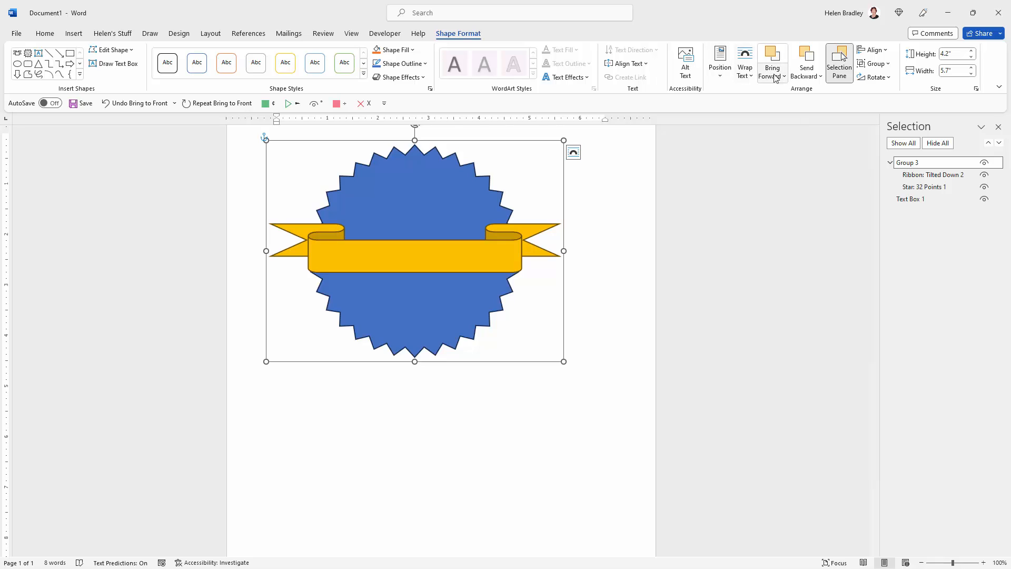
Step: Send the star and ribbon group to the back, behind the WordArt text
left_click(814, 77)
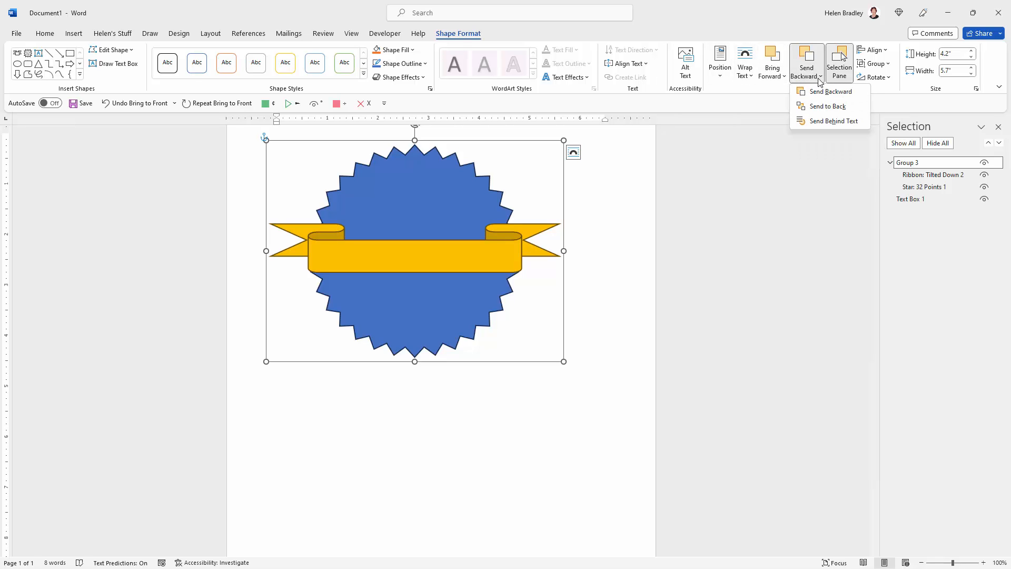
left_click(818, 108)
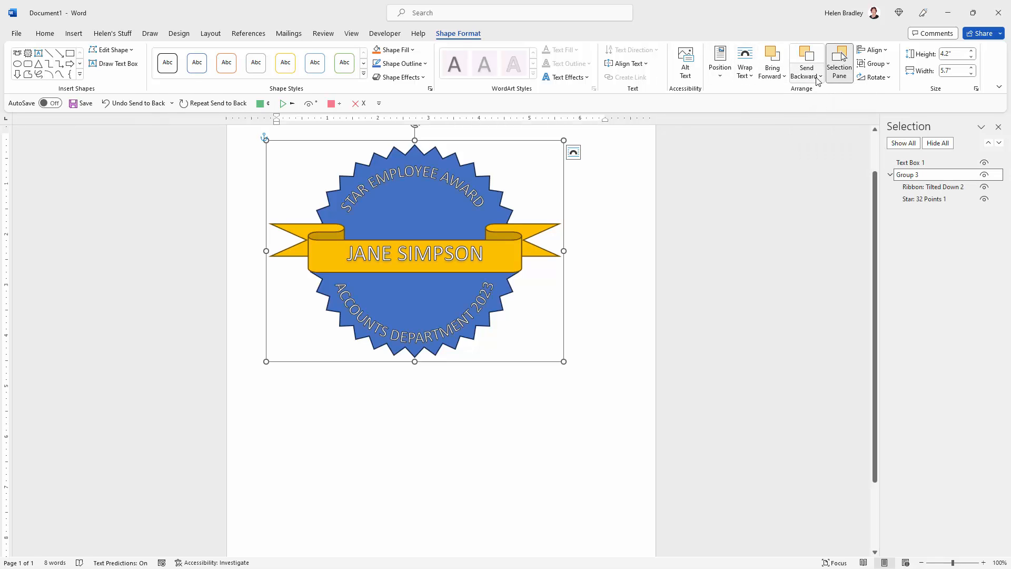
left_click(820, 79)
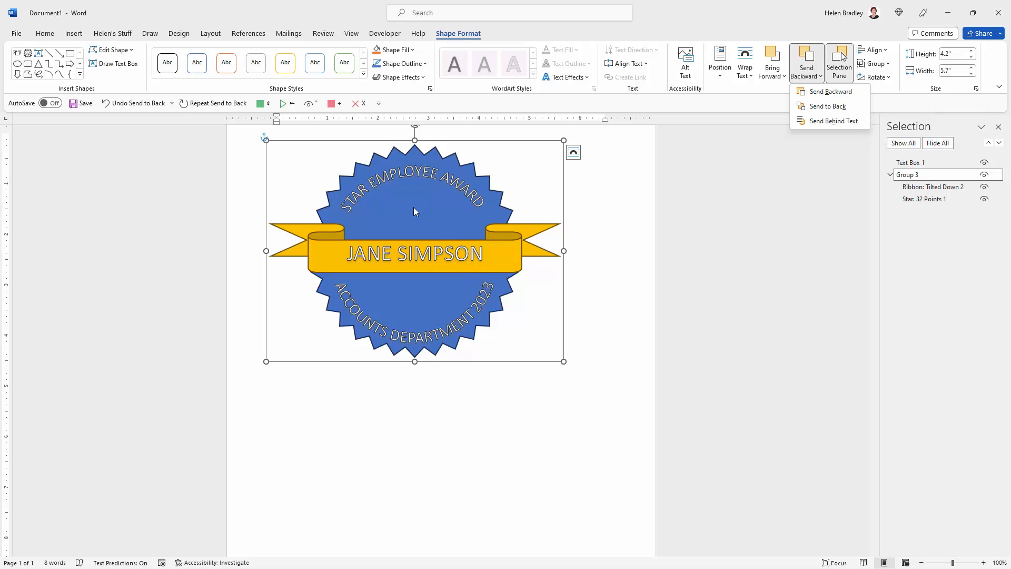
left_click(603, 275)
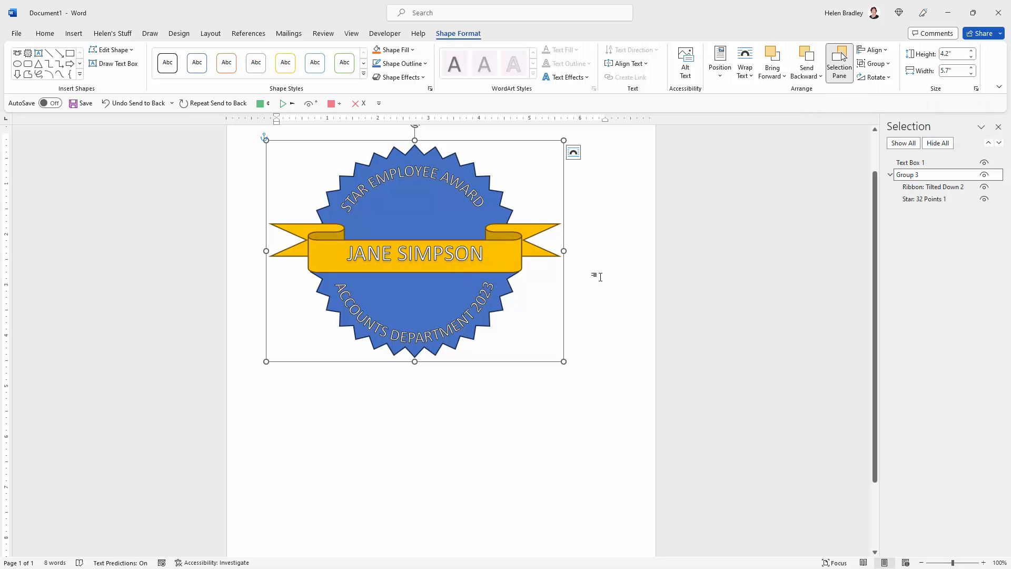
left_click(558, 403)
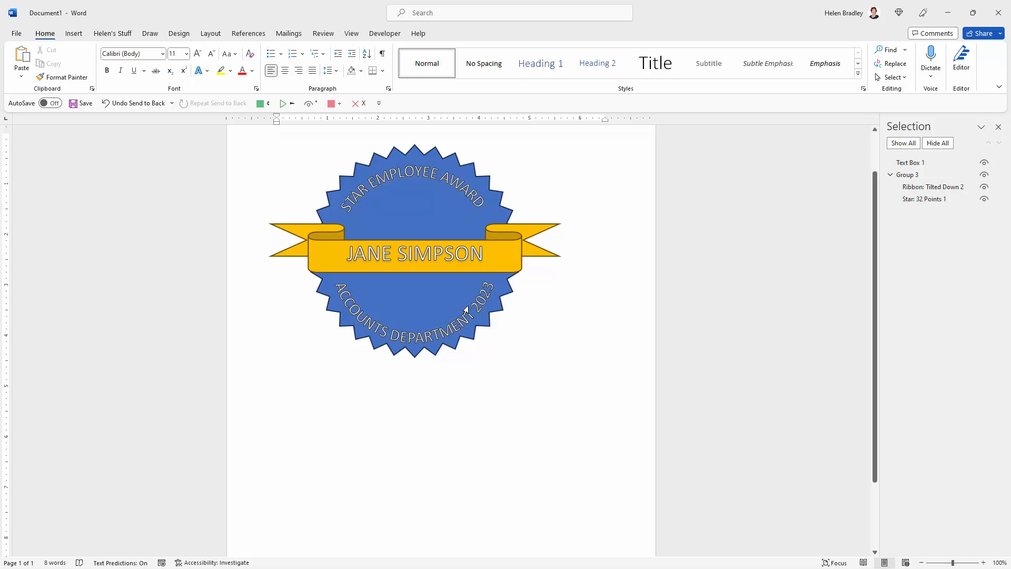
Step: Replace the employee name in the WordArt with another employee's full name in capitals
double_click(475, 256)
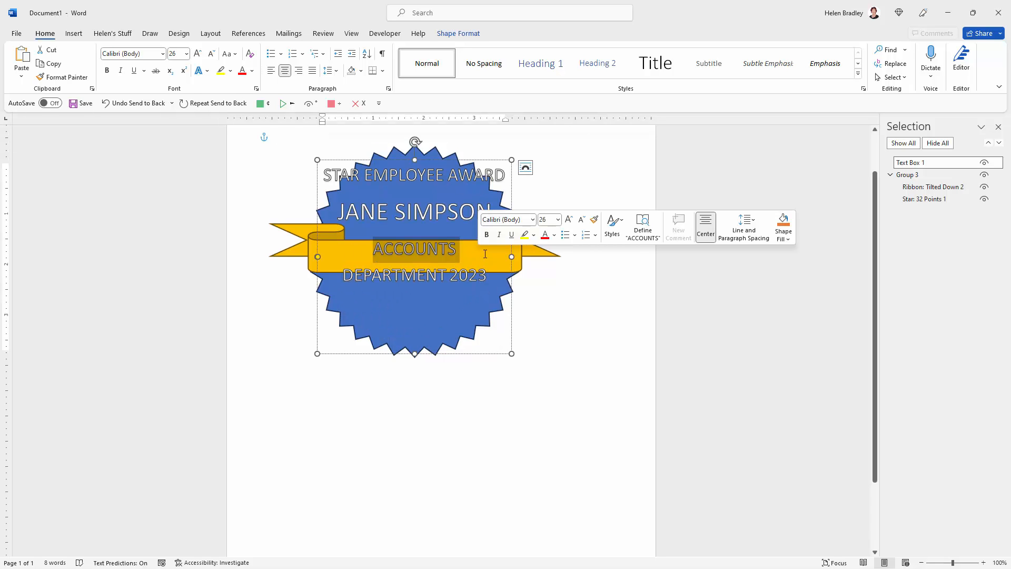
left_click(492, 208)
left_click_drag(493, 208, 338, 210)
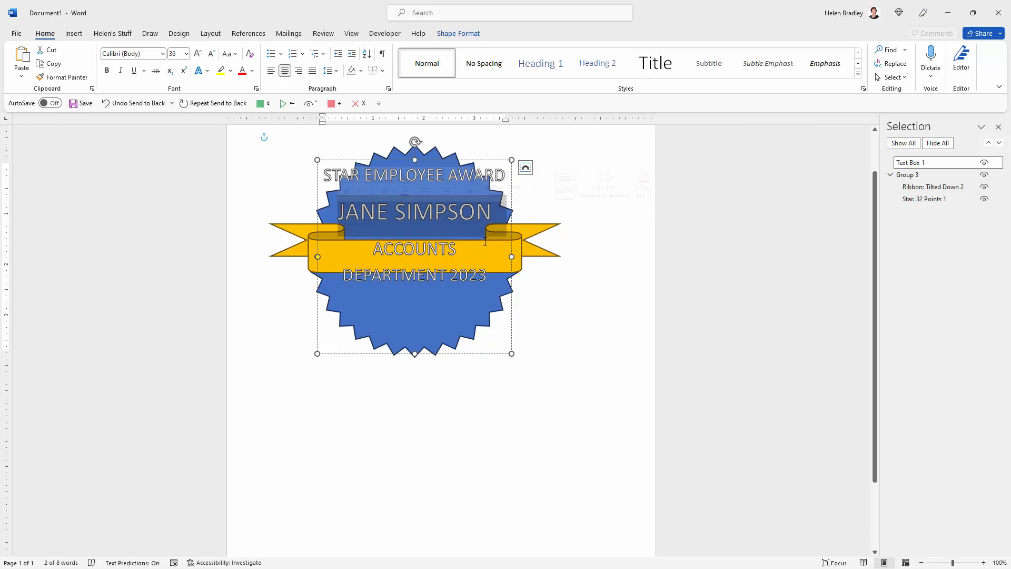
type("MIKE BROWN")
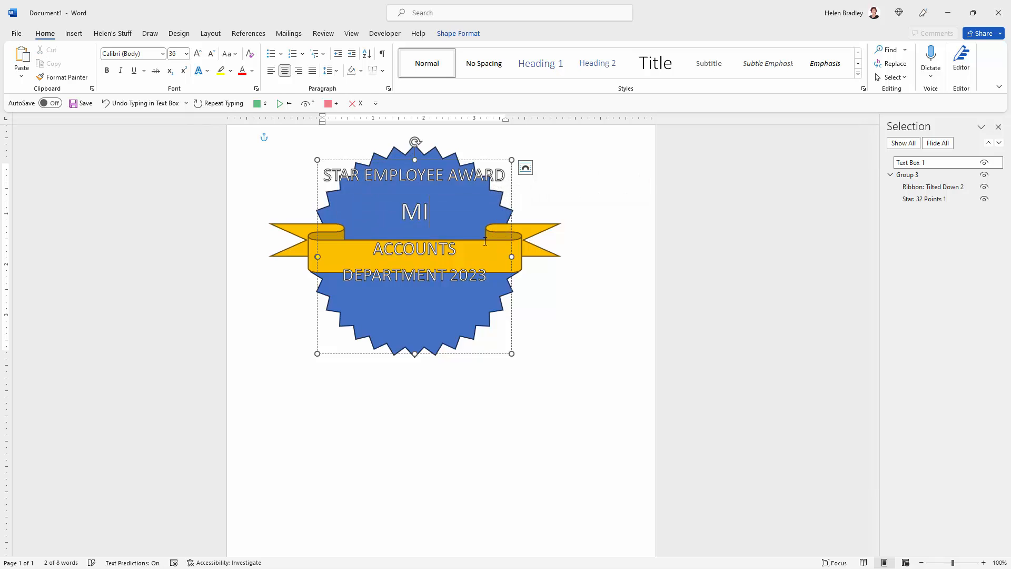
left_click(594, 249)
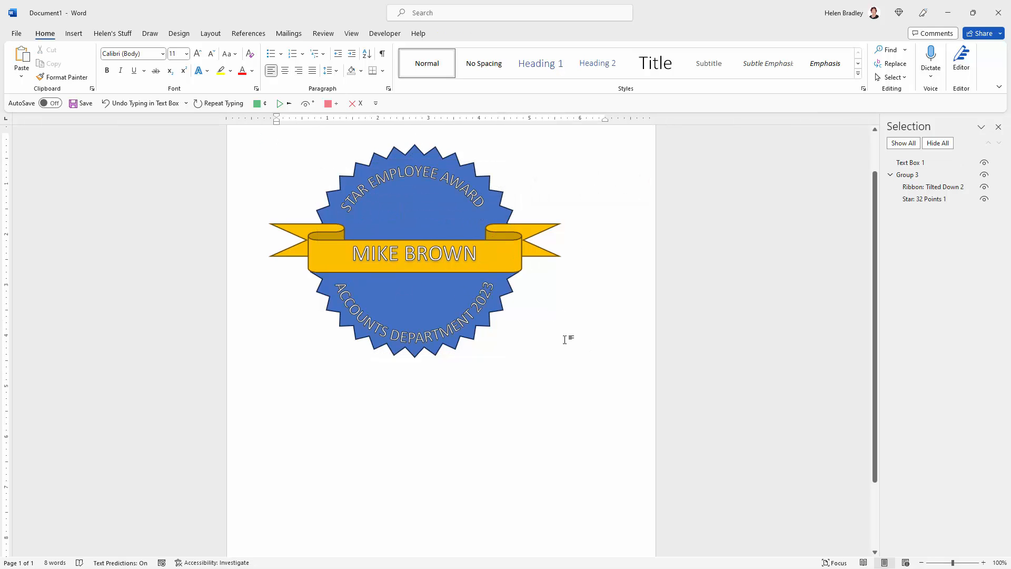